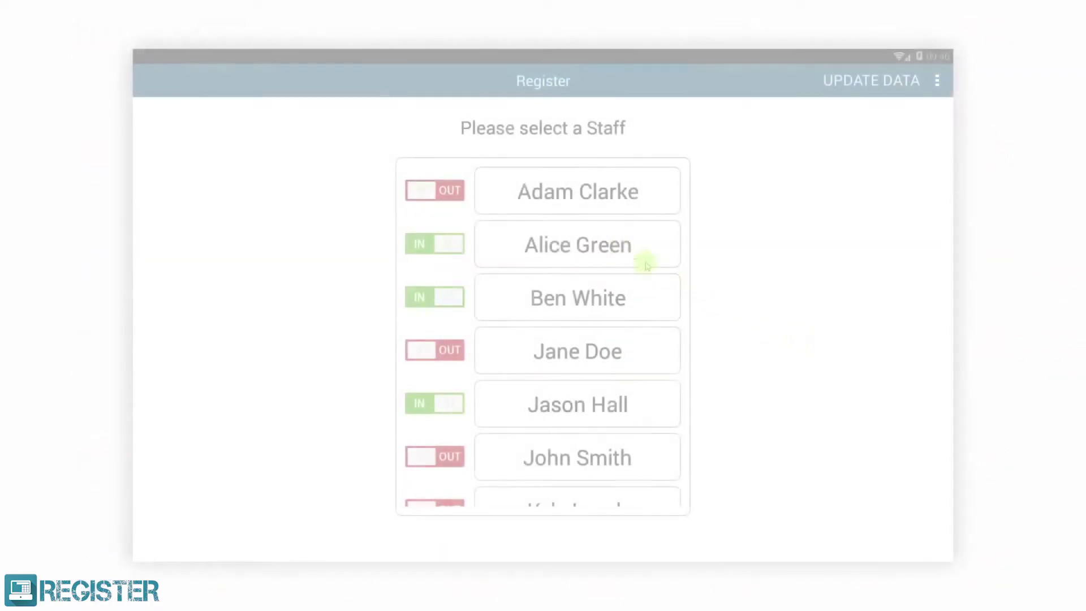
Clock in the first listed staff member using their PIN.
click(423, 190)
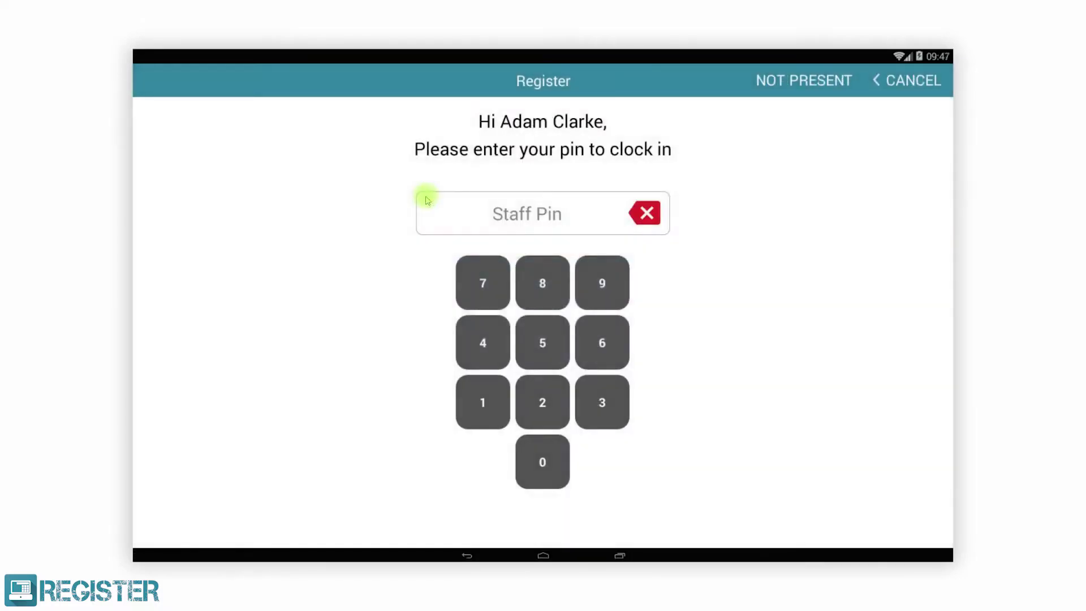
click(481, 385)
click(540, 404)
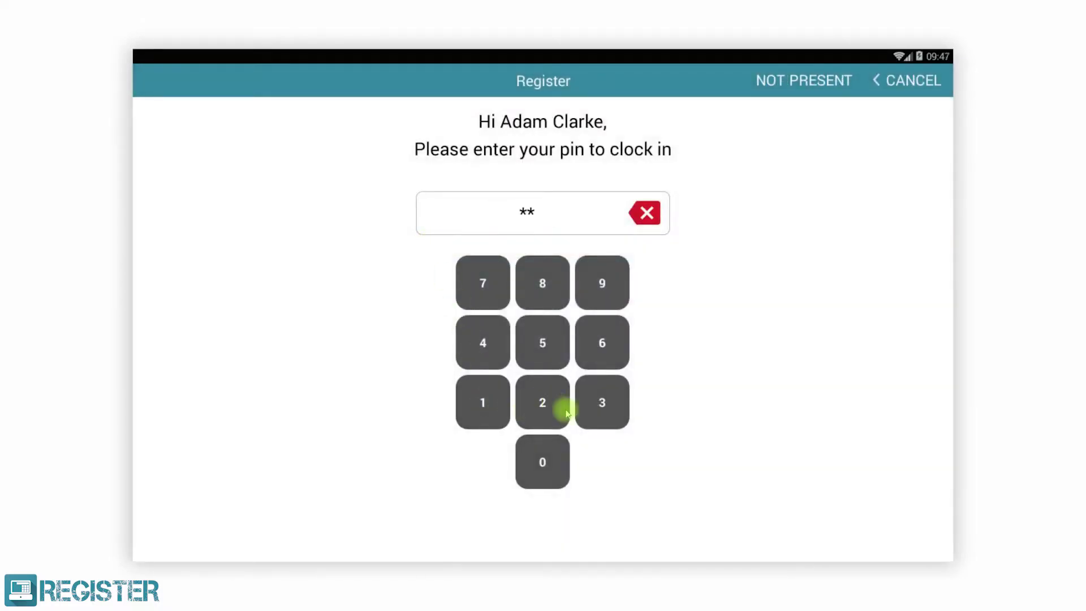
click(600, 407)
click(484, 342)
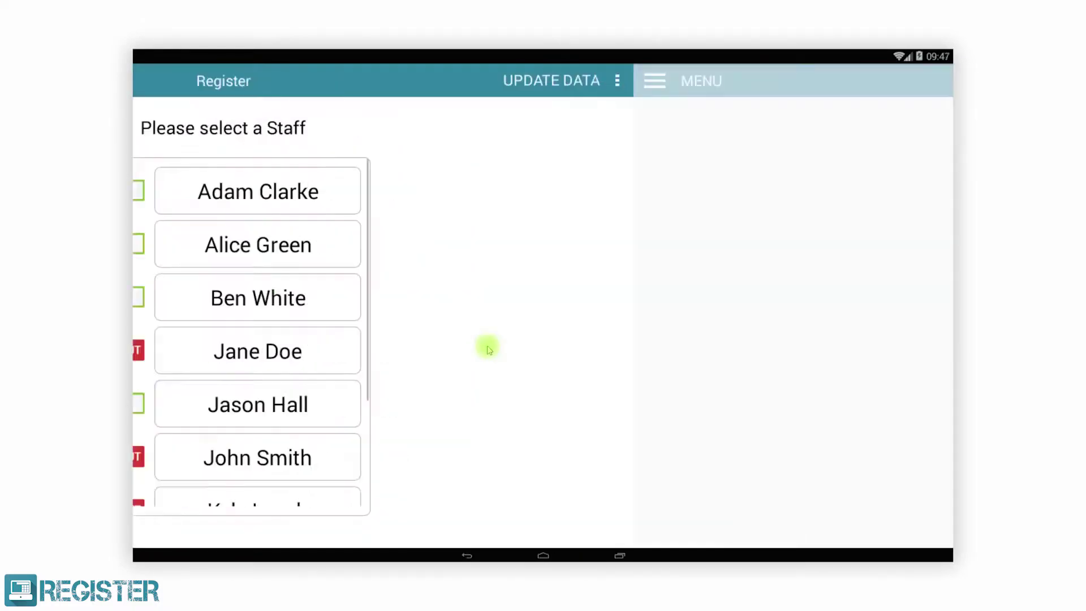
Enter a £150.00 opening float and start the trading day.
click(536, 332)
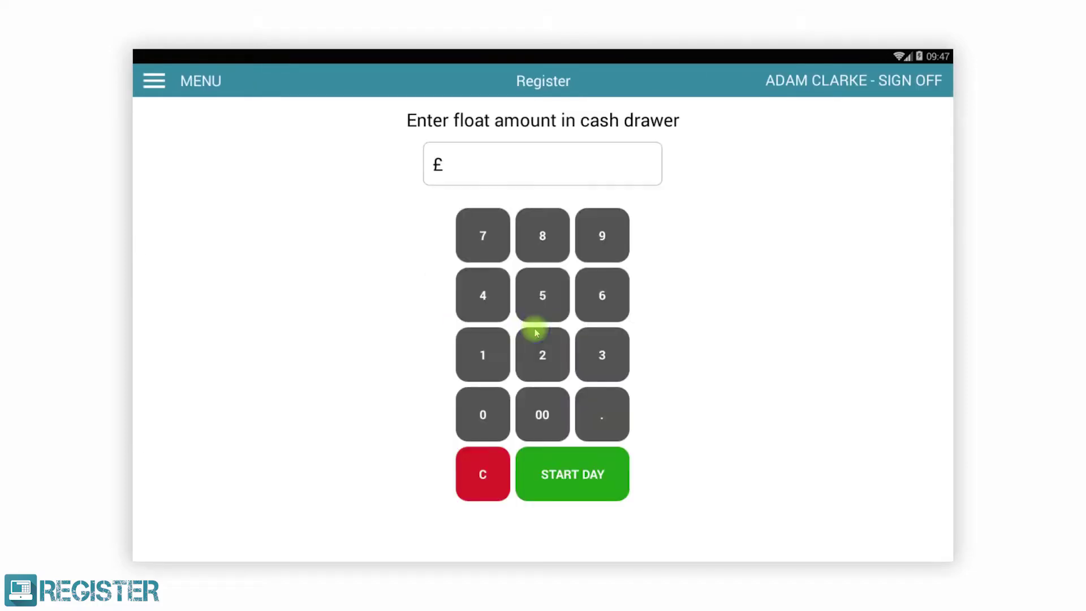
click(483, 352)
click(526, 311)
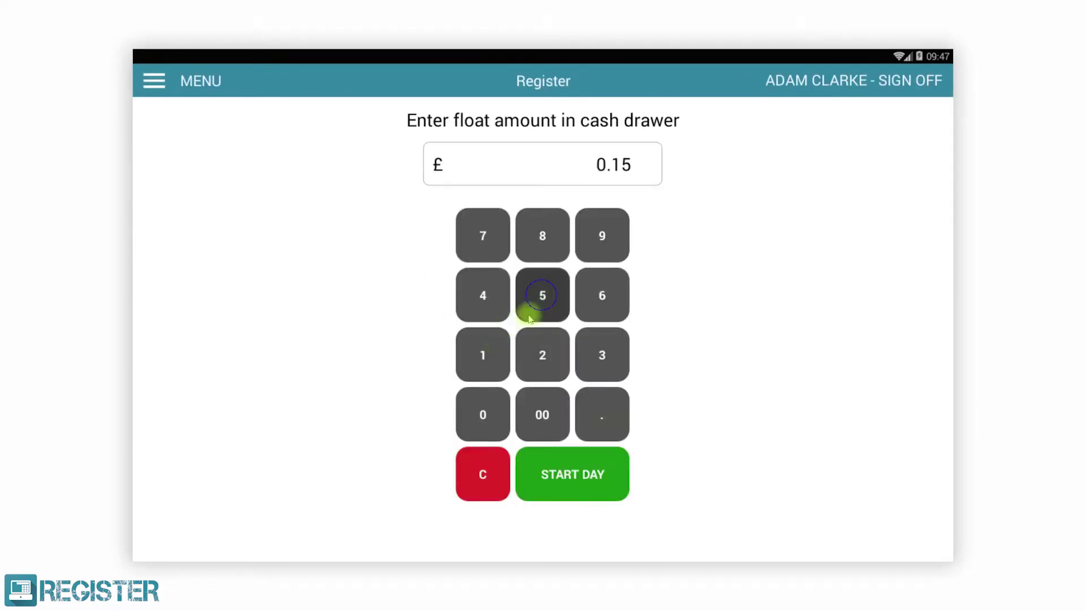
click(483, 412)
click(547, 423)
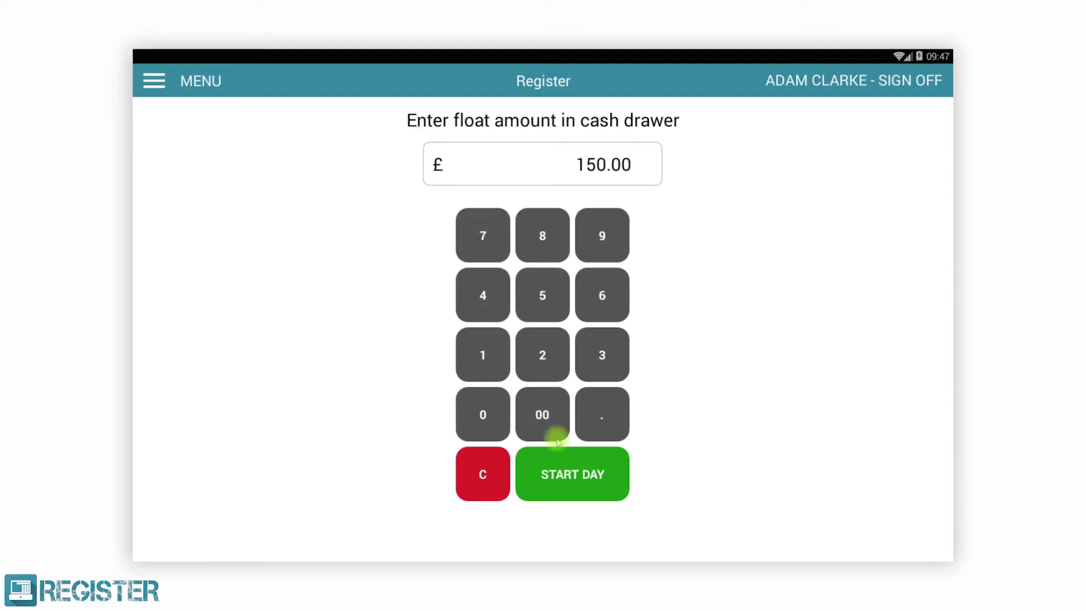
click(584, 493)
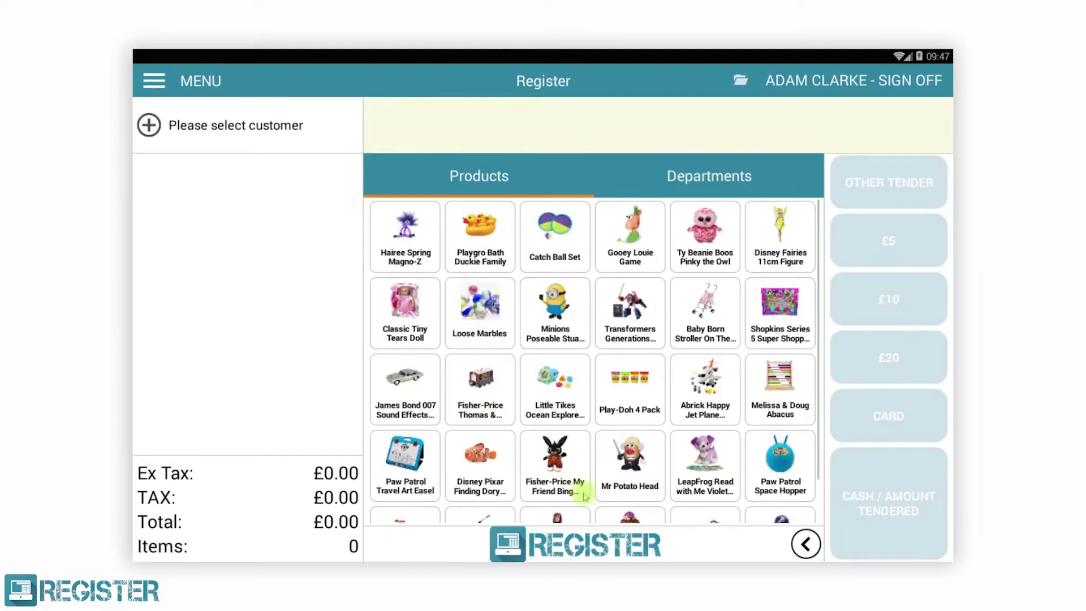
Add a Hairee Spring Magno-Z and three Ty Beanie Boos Pinky the Owl to the sale.
click(406, 238)
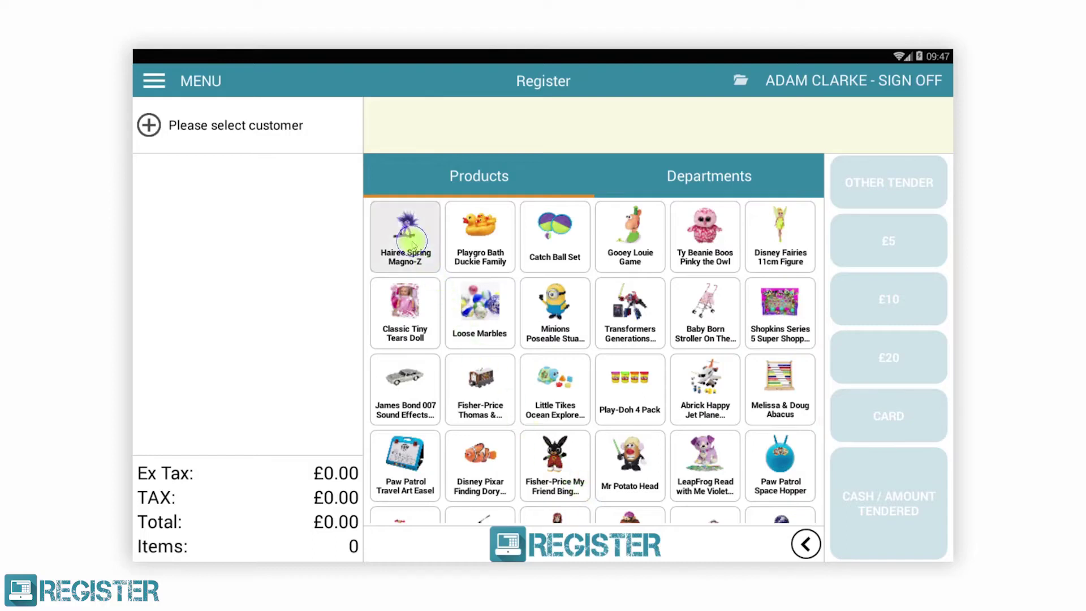
click(809, 545)
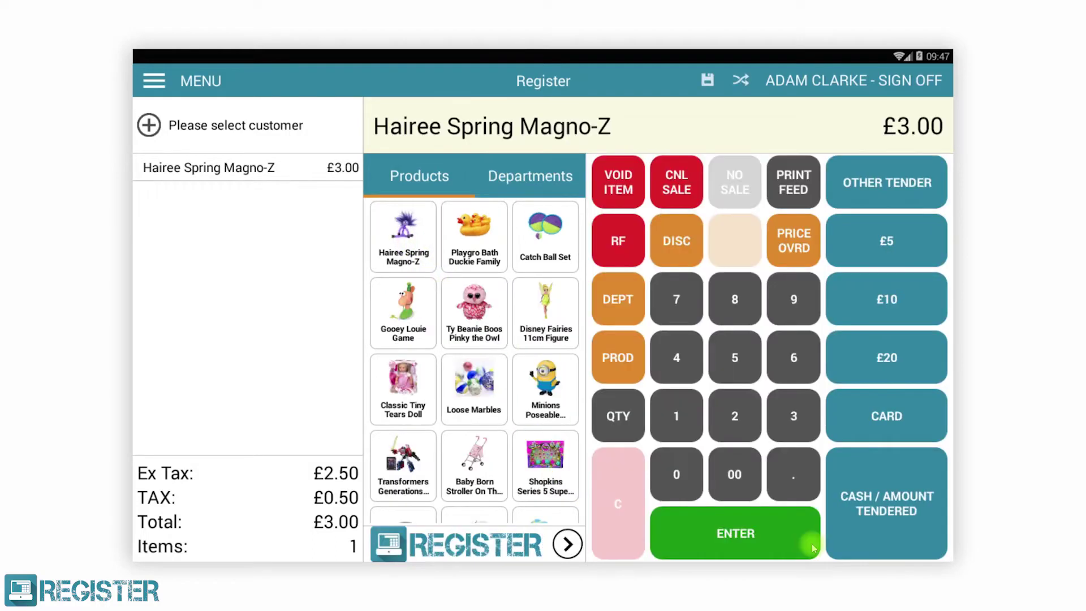
click(618, 414)
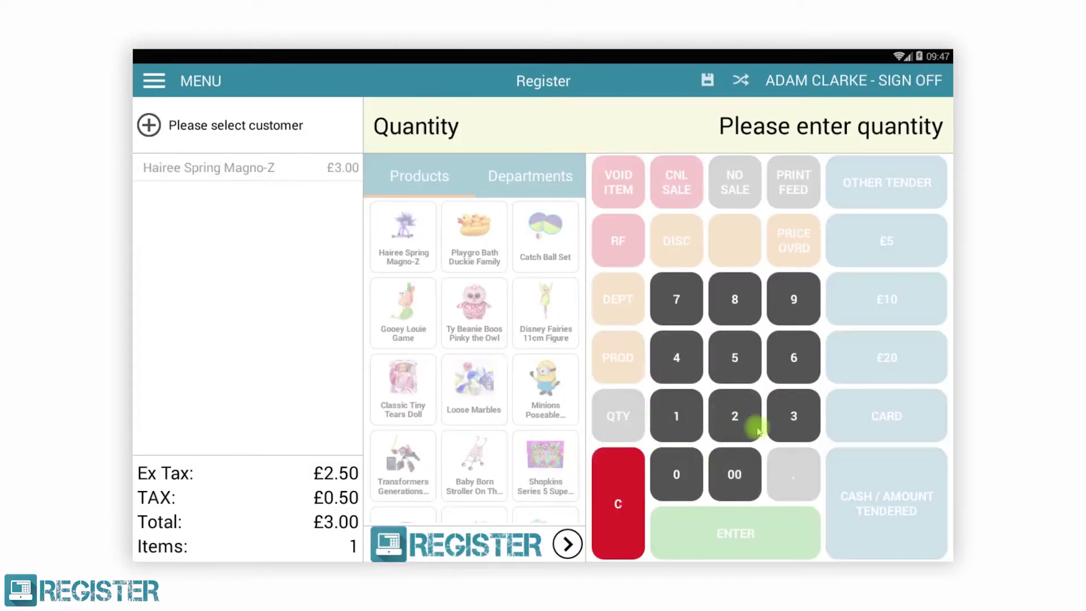
click(804, 416)
click(478, 319)
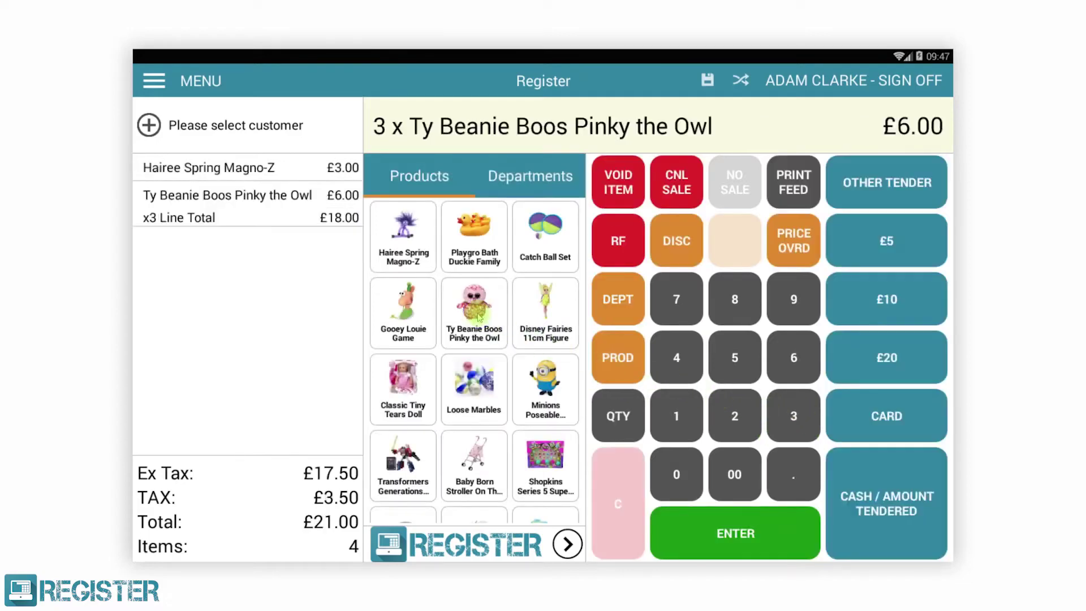
Add a Disney Fairies 11cm Figure, void it again, then pick Loose Marbles.
click(546, 314)
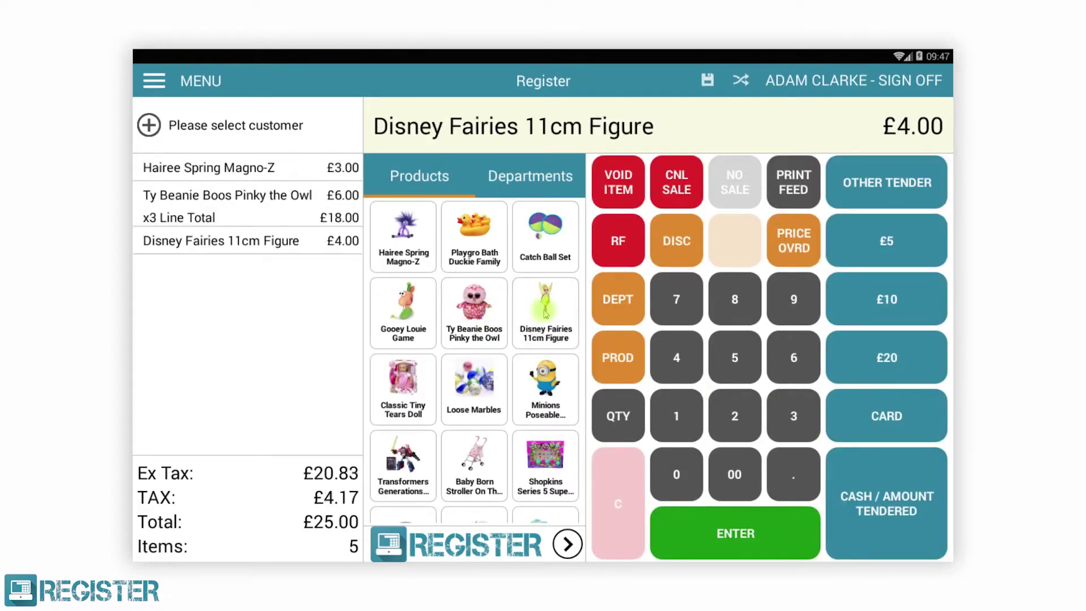
click(622, 191)
click(250, 240)
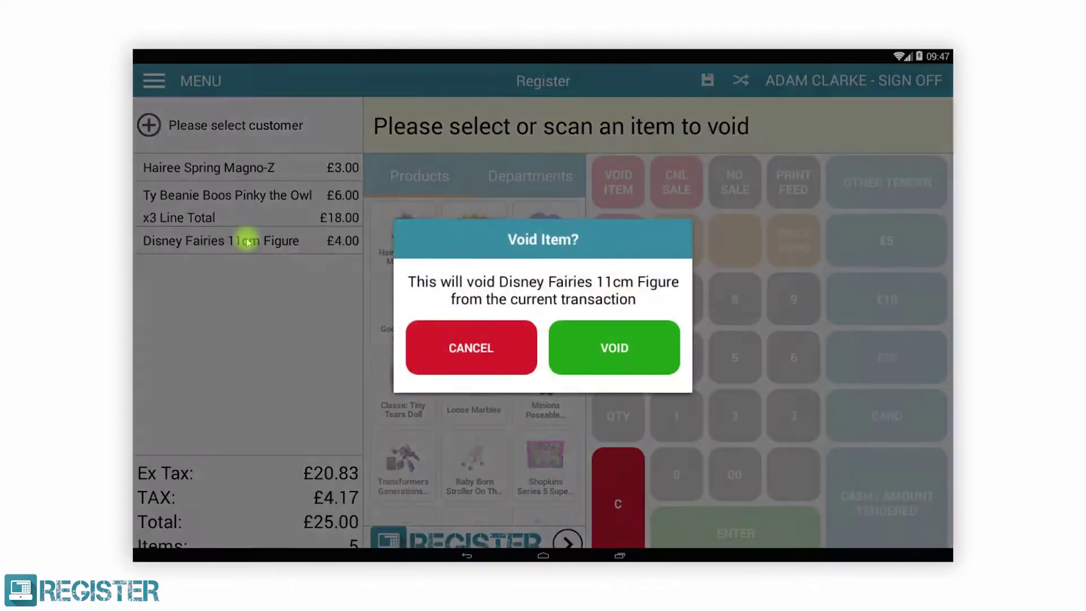
click(614, 347)
click(478, 385)
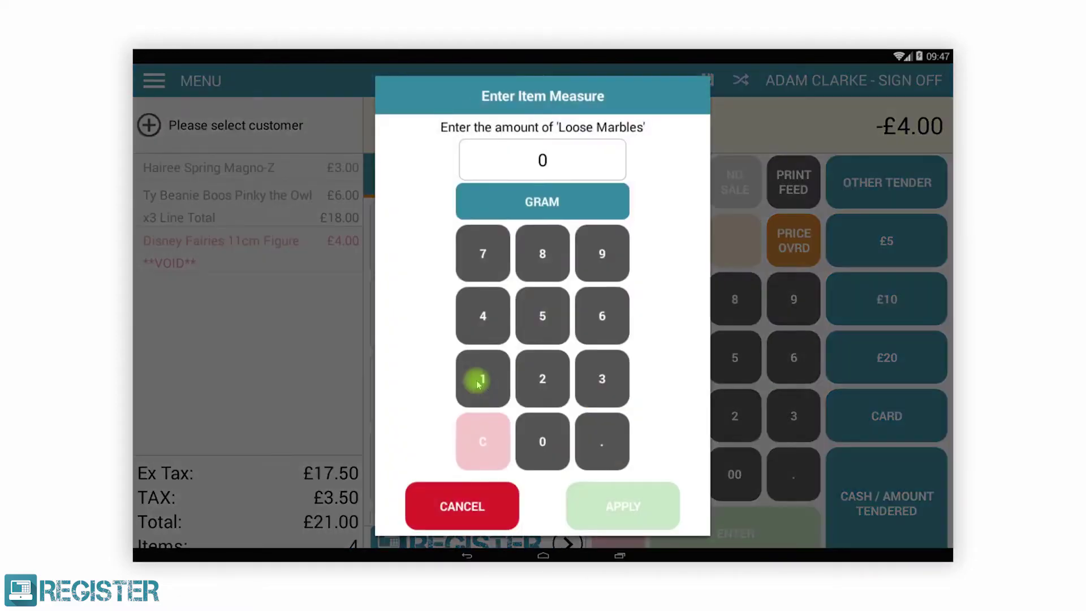
Enter a weight of 500 grams for the Loose Marbles and apply it.
click(539, 313)
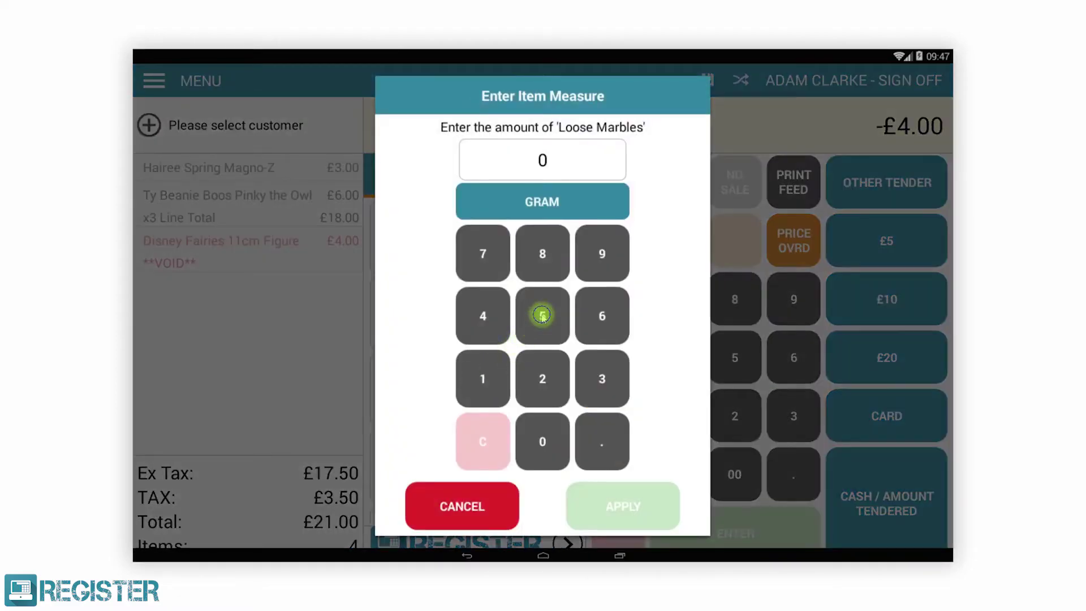
click(547, 438)
click(547, 438)
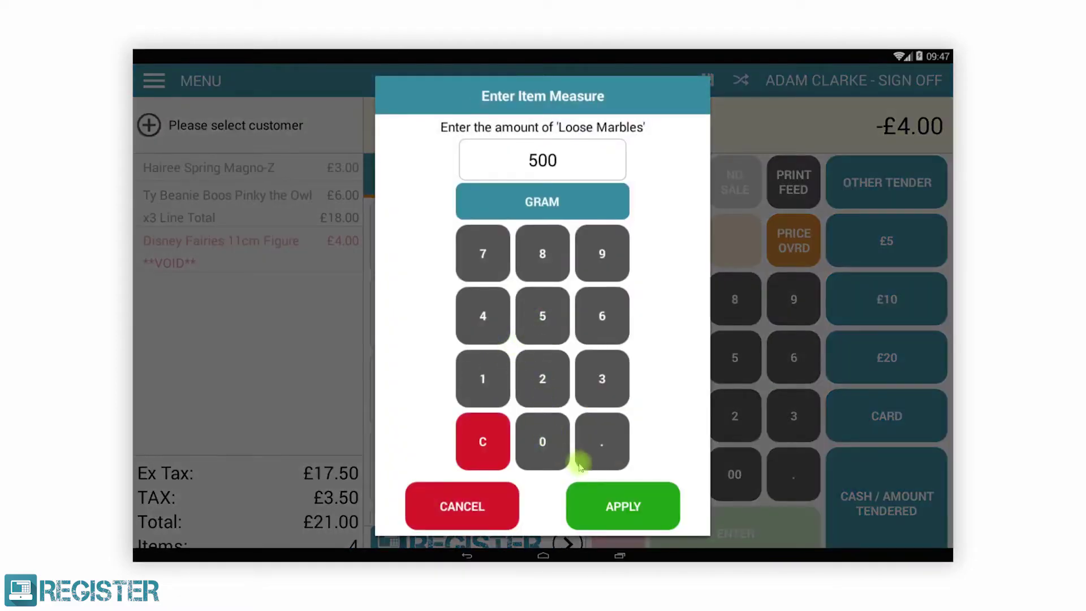
click(628, 505)
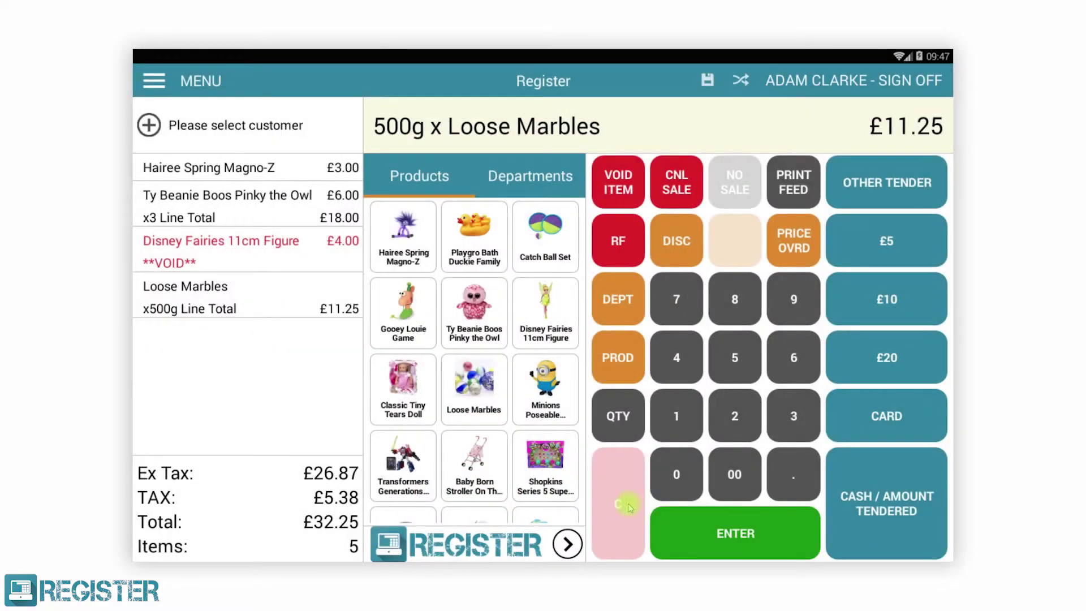
Override the Loose Marbles line price to £10.00.
click(249, 308)
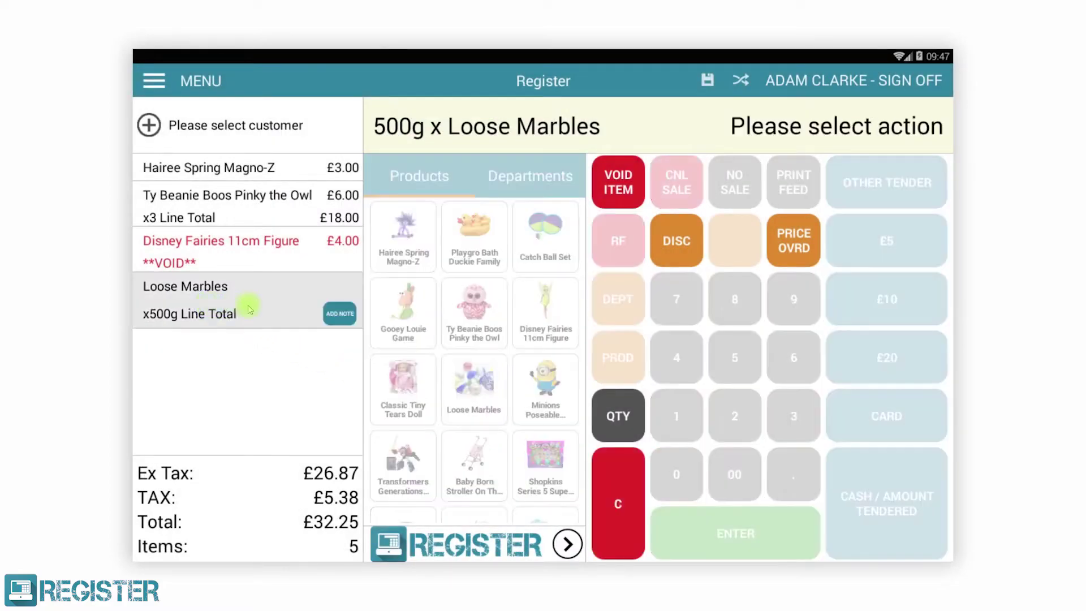
click(793, 236)
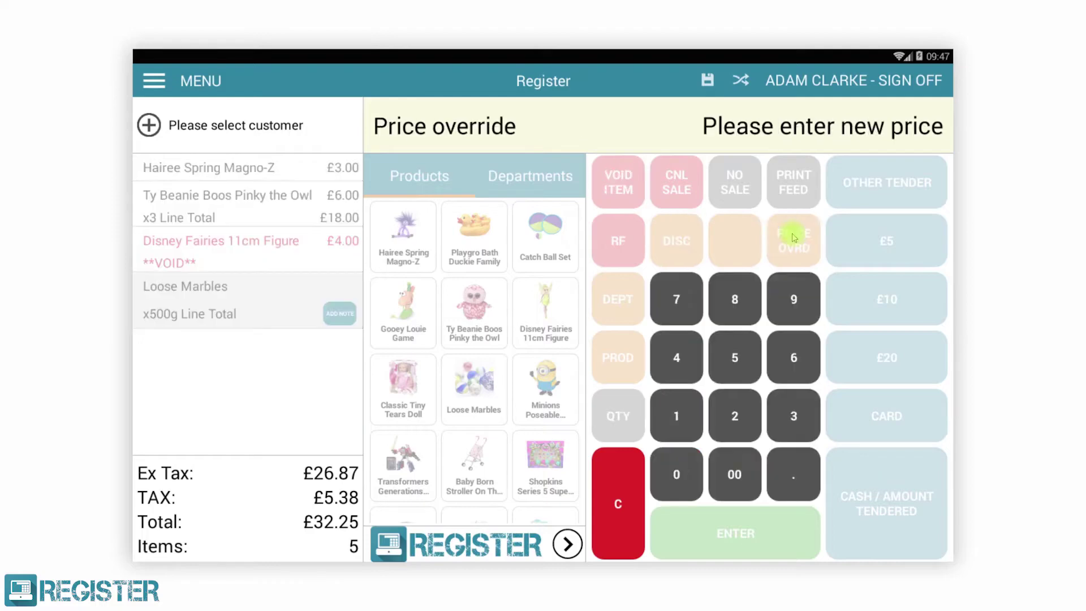
click(679, 412)
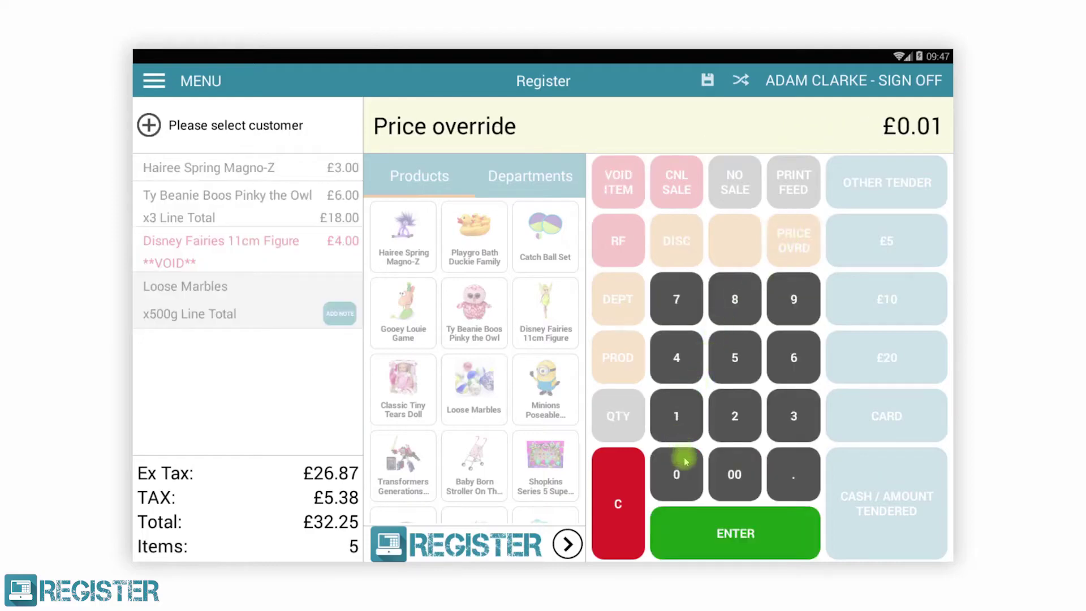
click(693, 476)
click(735, 474)
click(738, 529)
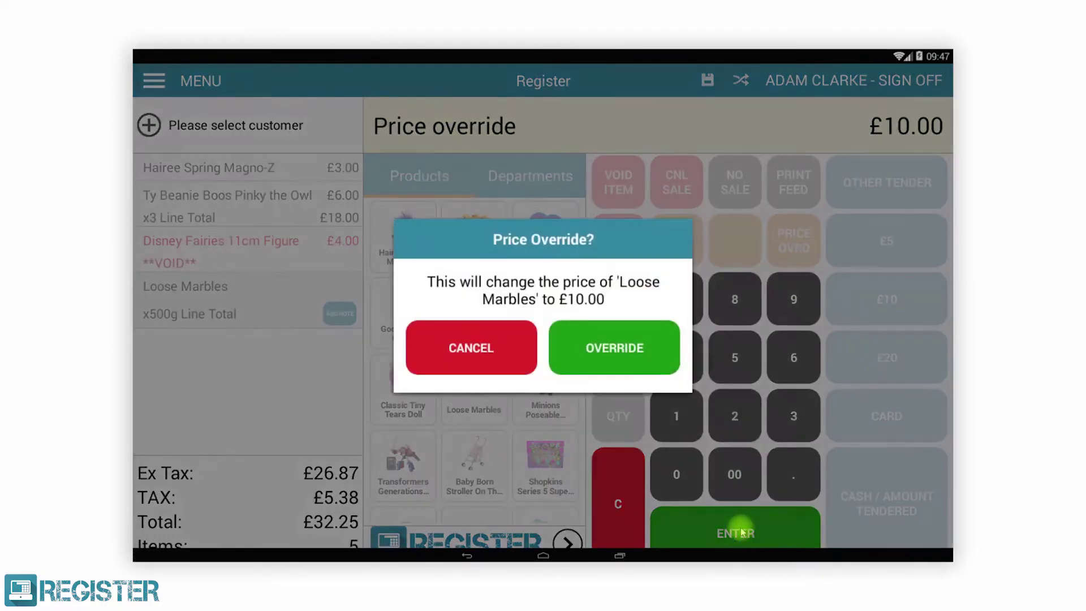
click(615, 373)
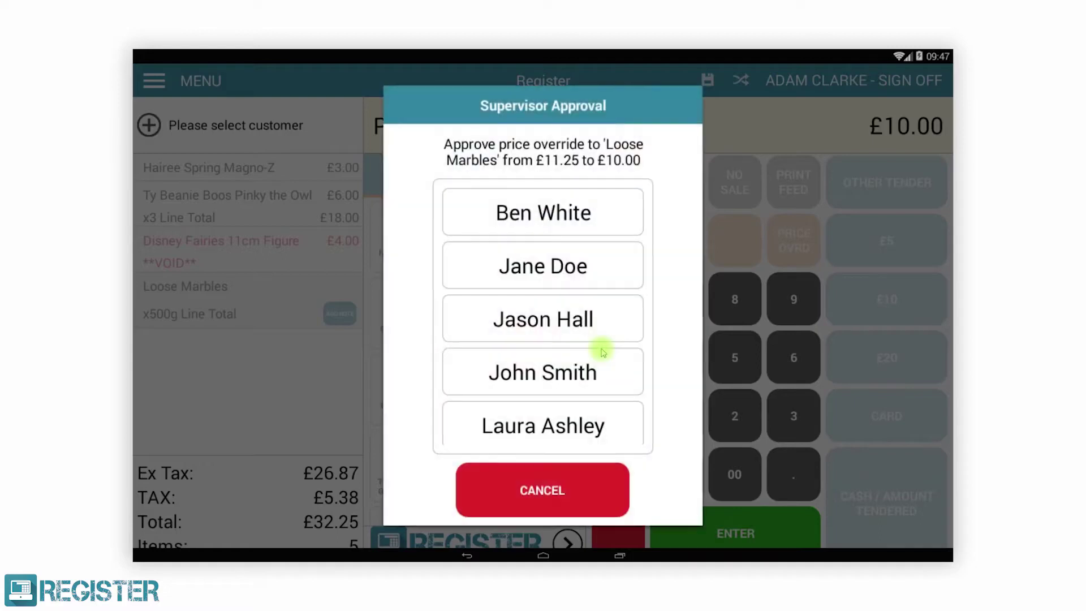
Approve the price override with a supervisor's PIN.
click(519, 214)
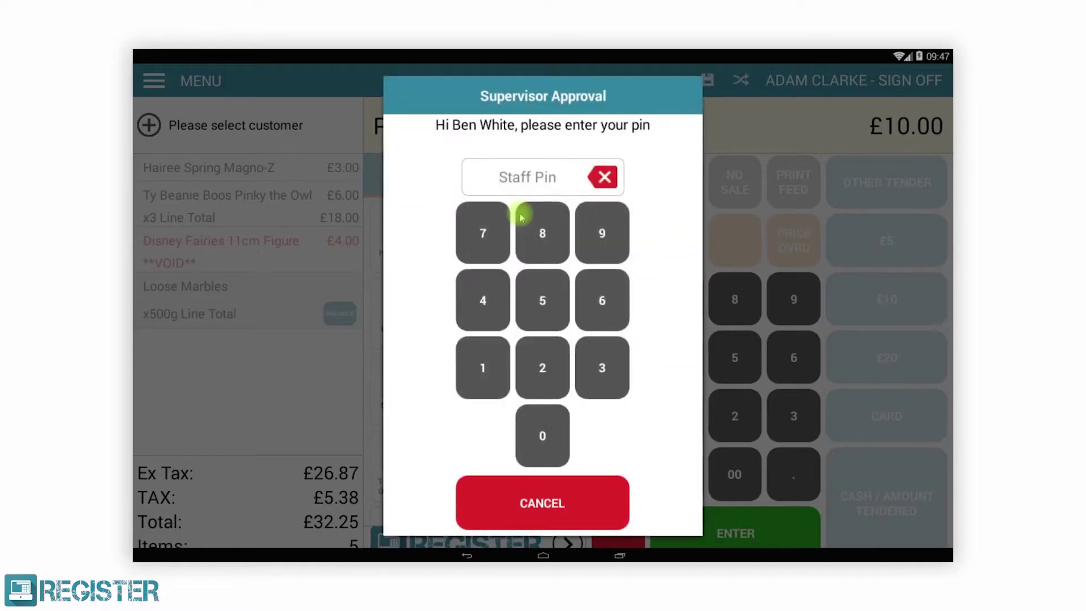
click(484, 371)
click(542, 368)
click(586, 363)
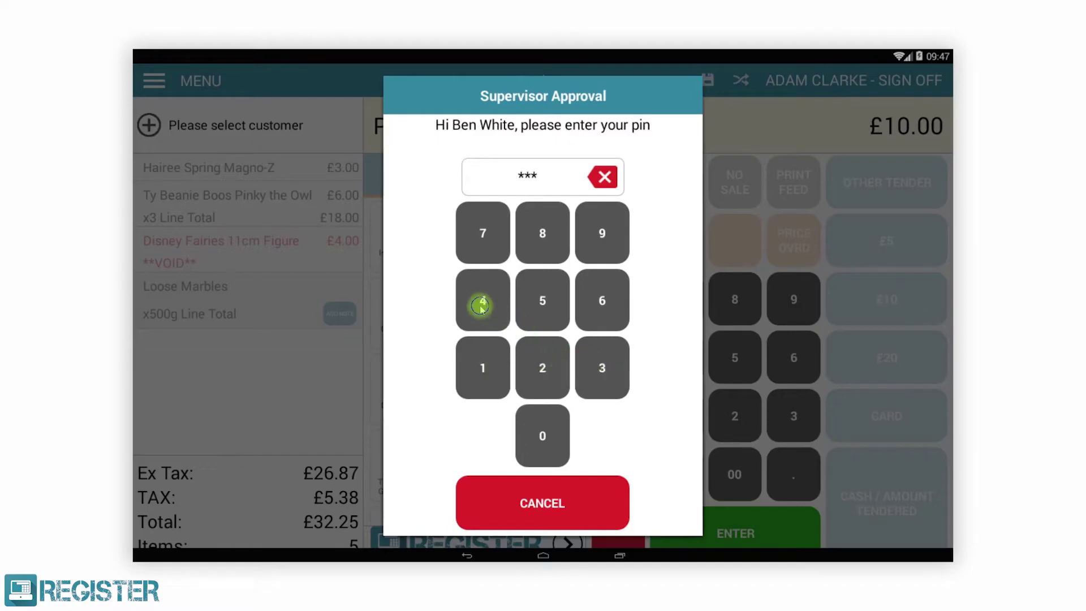
click(481, 305)
click(149, 126)
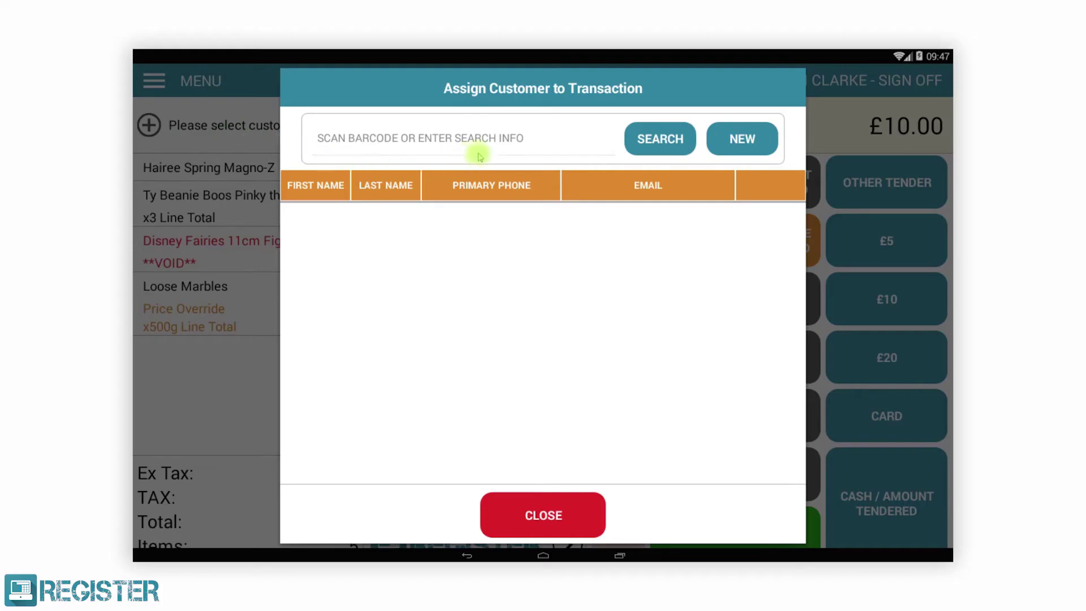
Search the saved customers and assign one to the £31.00 sale.
click(647, 138)
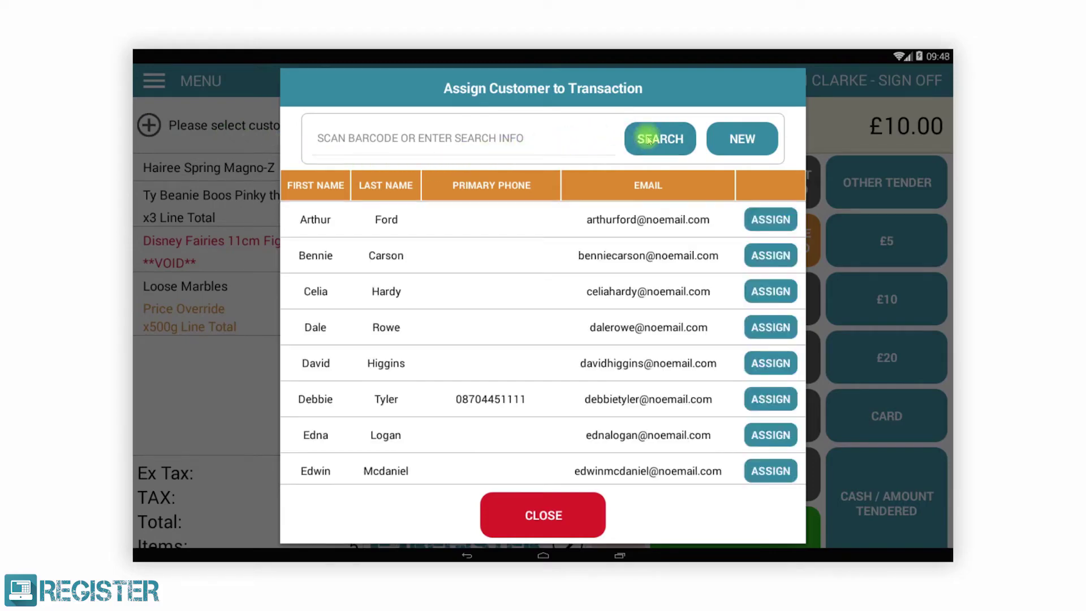
click(769, 400)
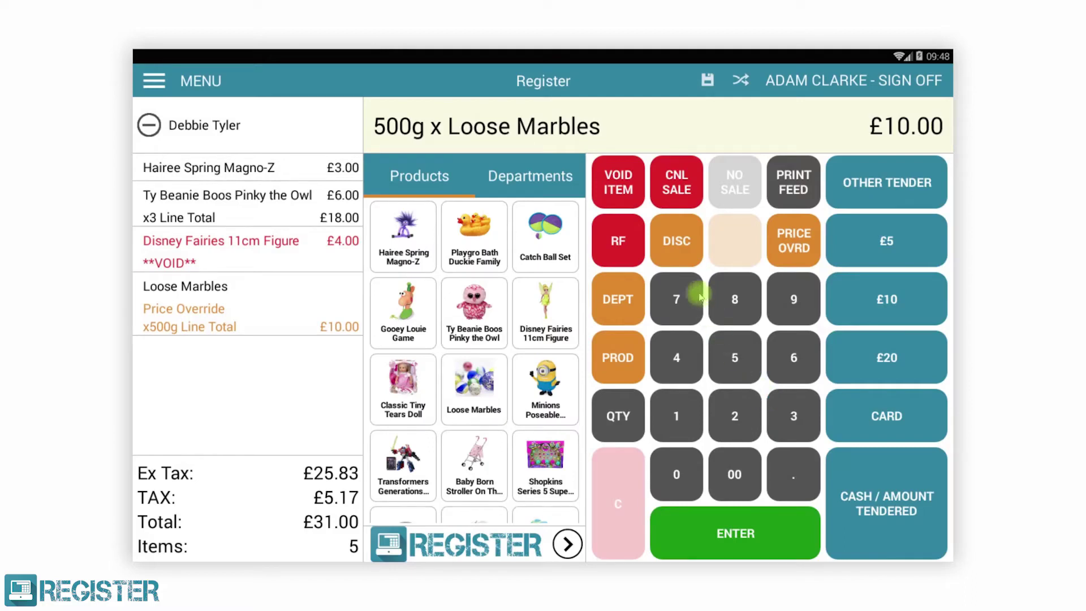
Apply a 25% Transaction % Discount, taking £7.75 off the sale.
click(671, 242)
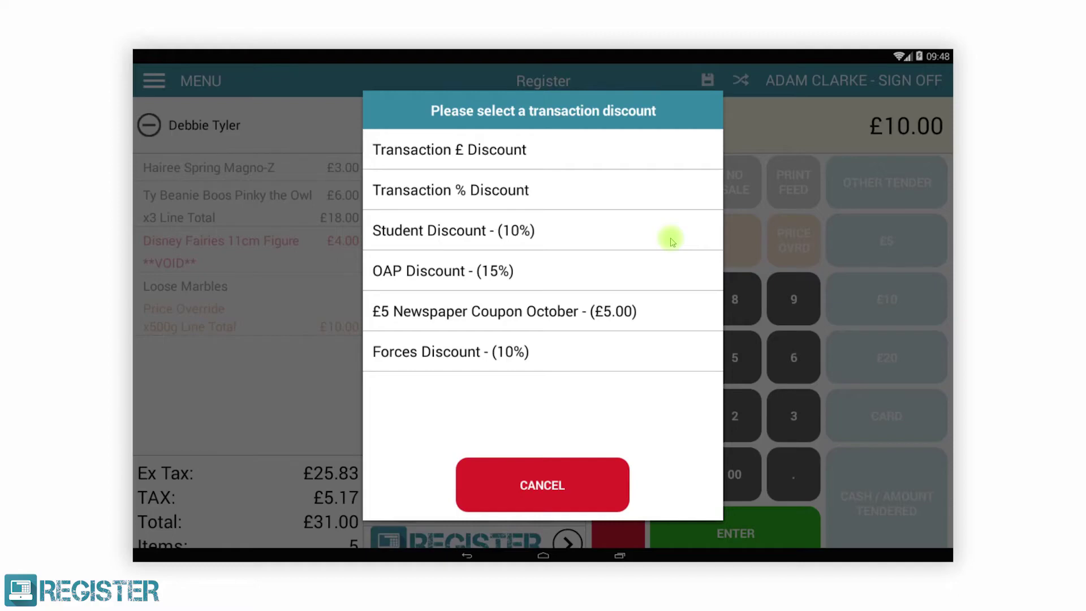
click(506, 192)
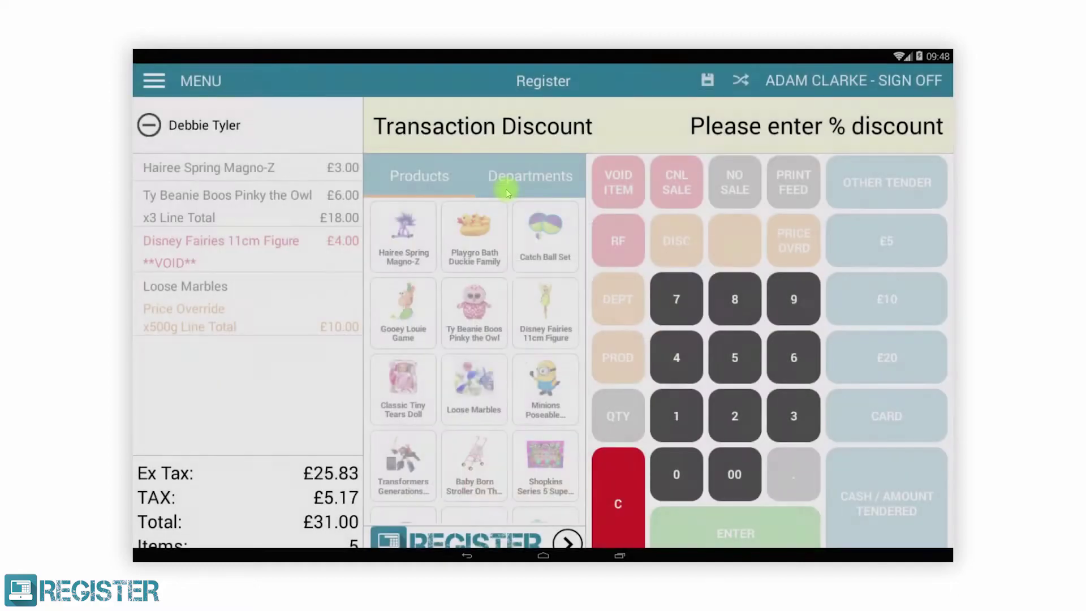
click(736, 417)
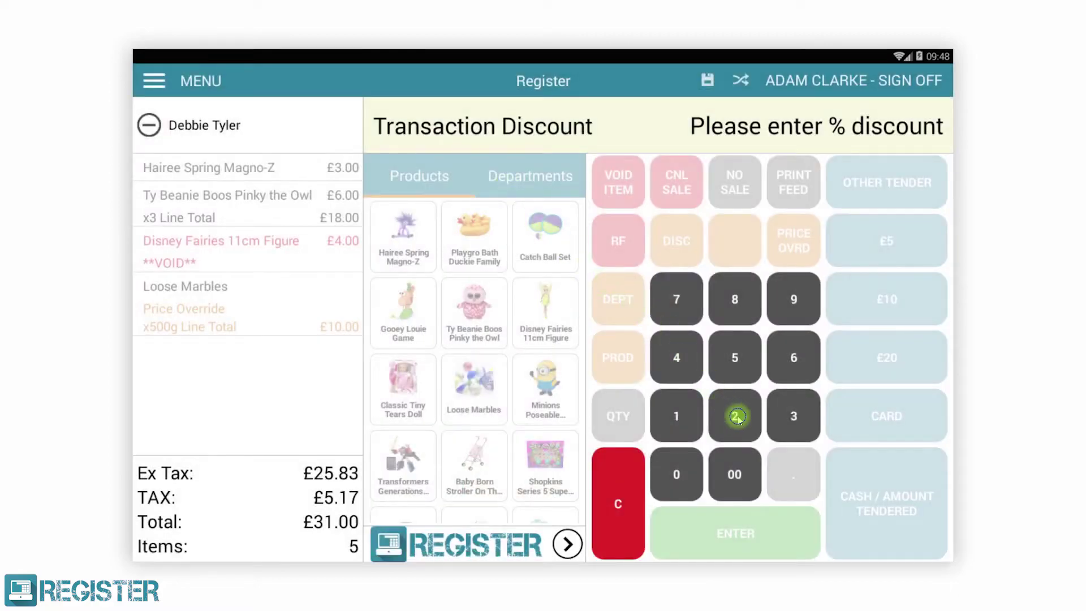
click(735, 357)
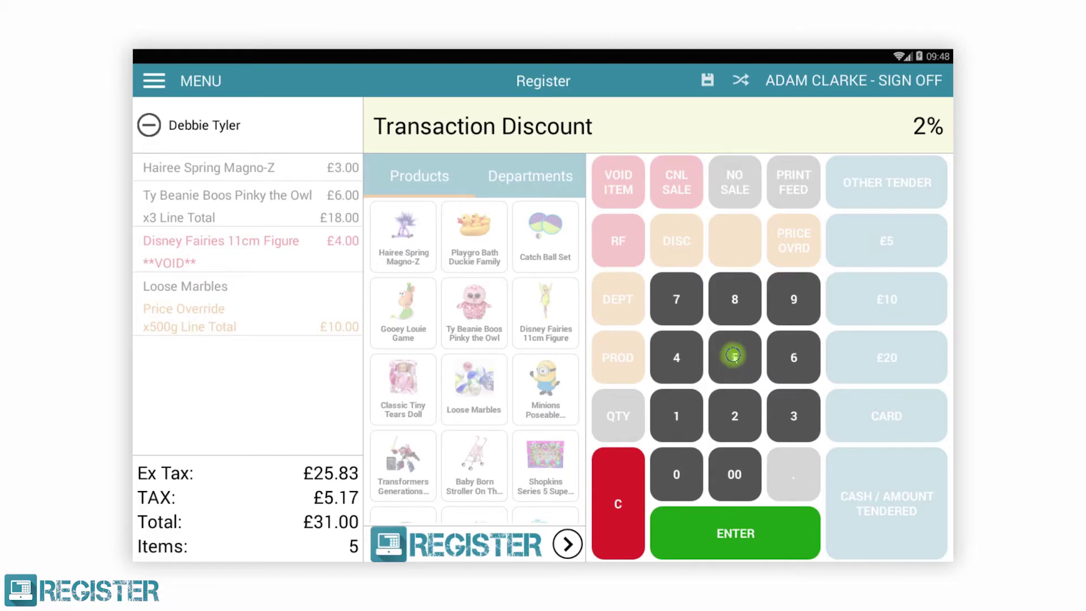
click(747, 518)
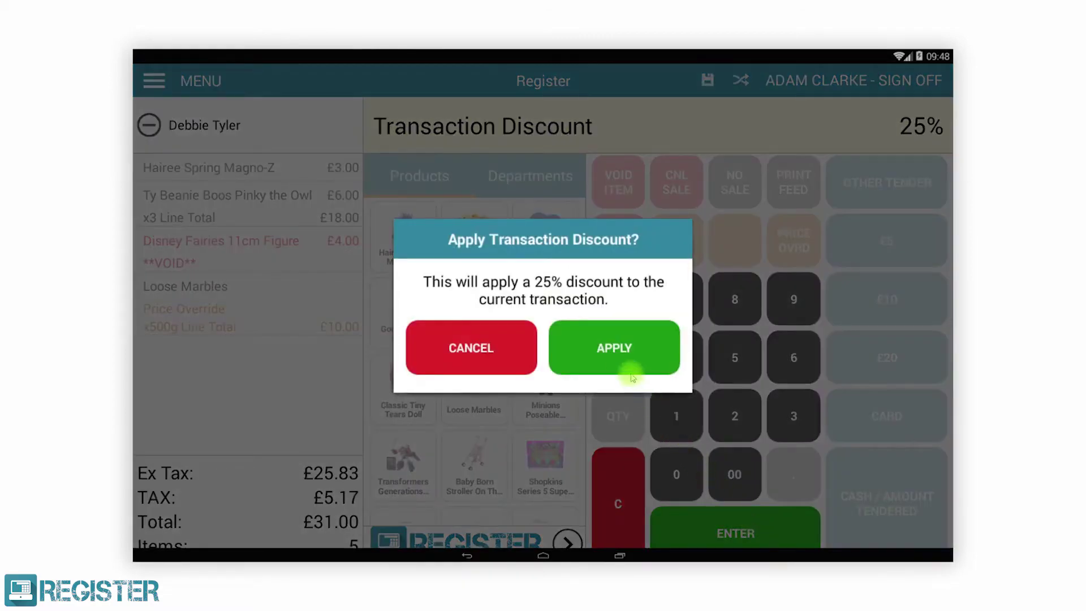
click(631, 373)
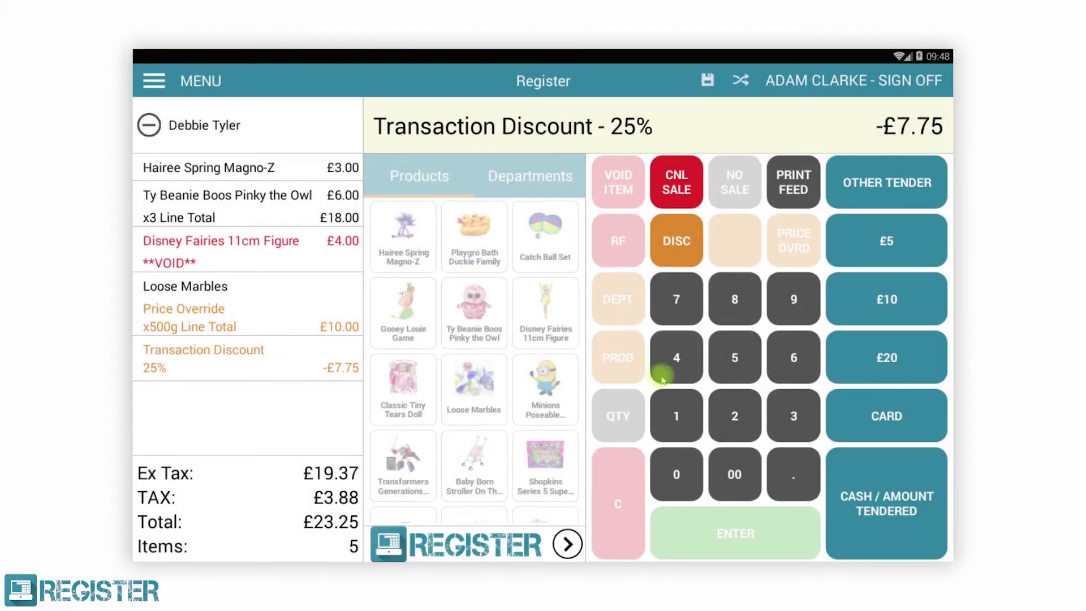
Take £25.00 cash, give £1.75 change, and finish the transaction.
click(730, 417)
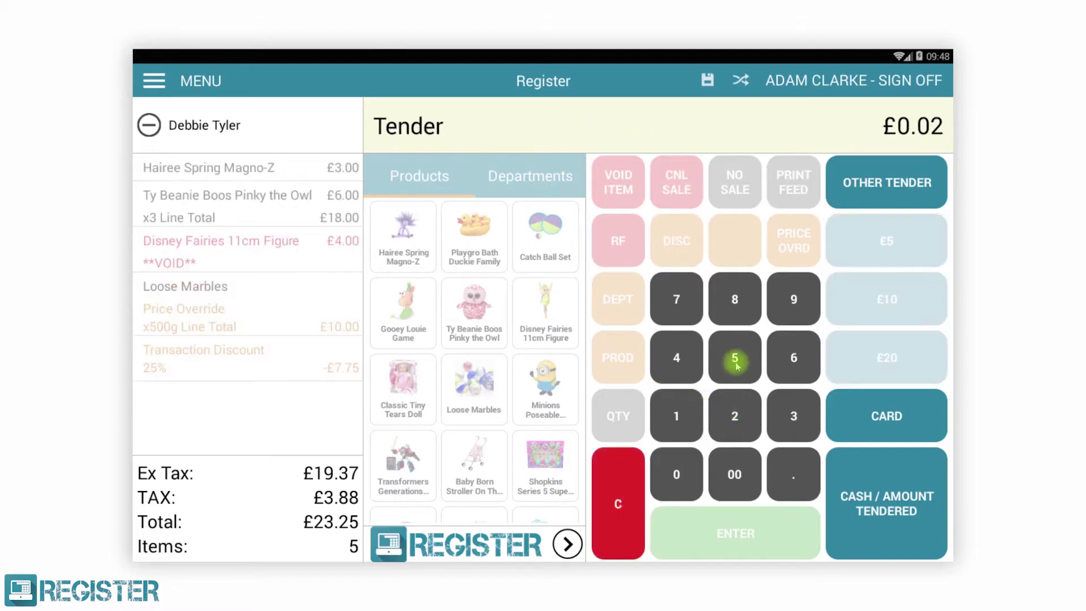
click(743, 471)
click(858, 501)
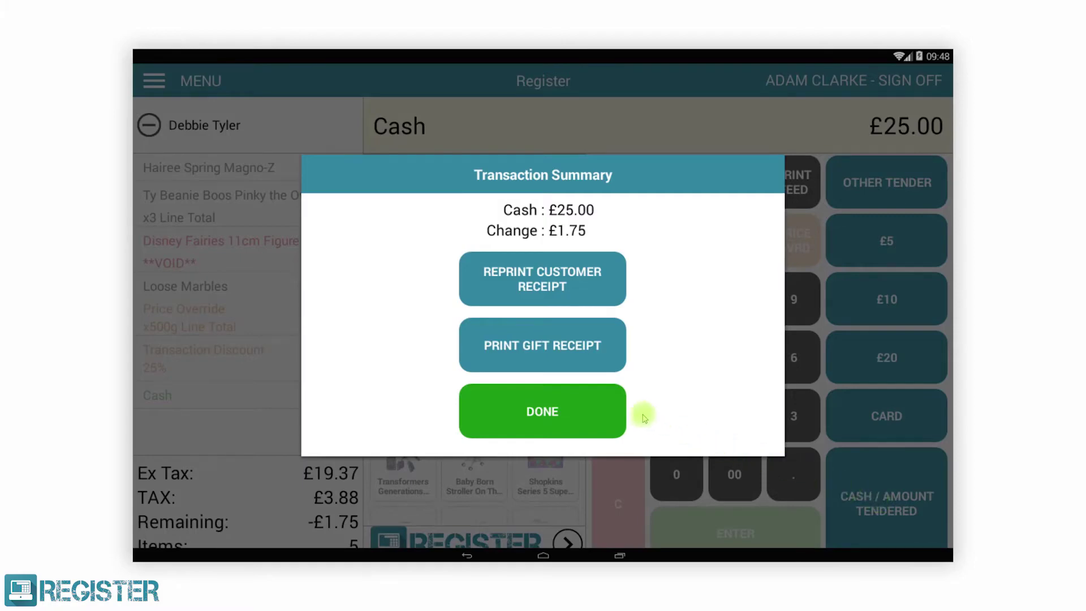
click(559, 390)
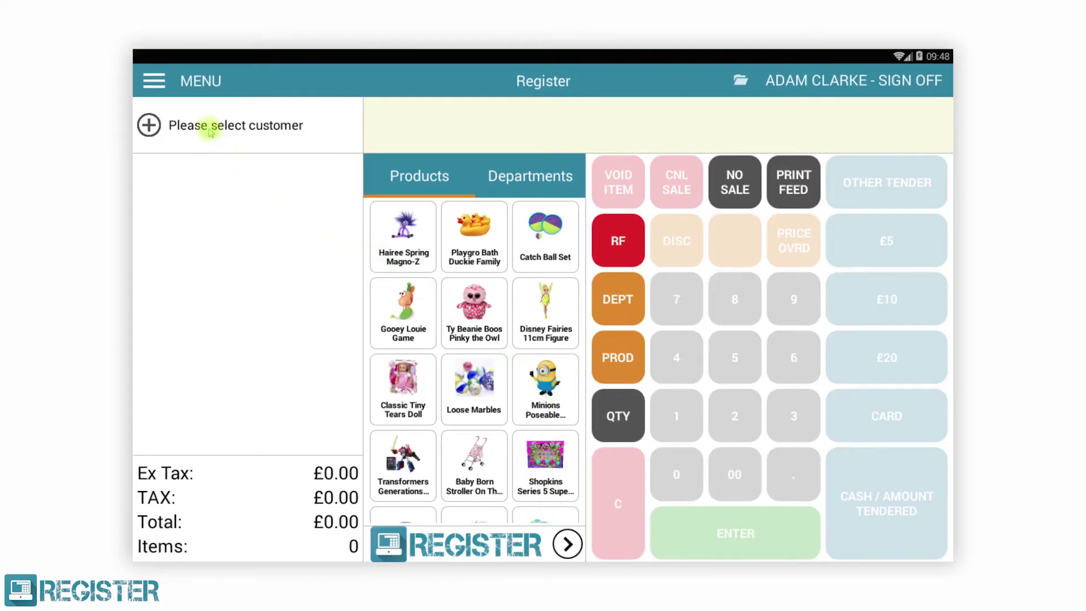
click(160, 82)
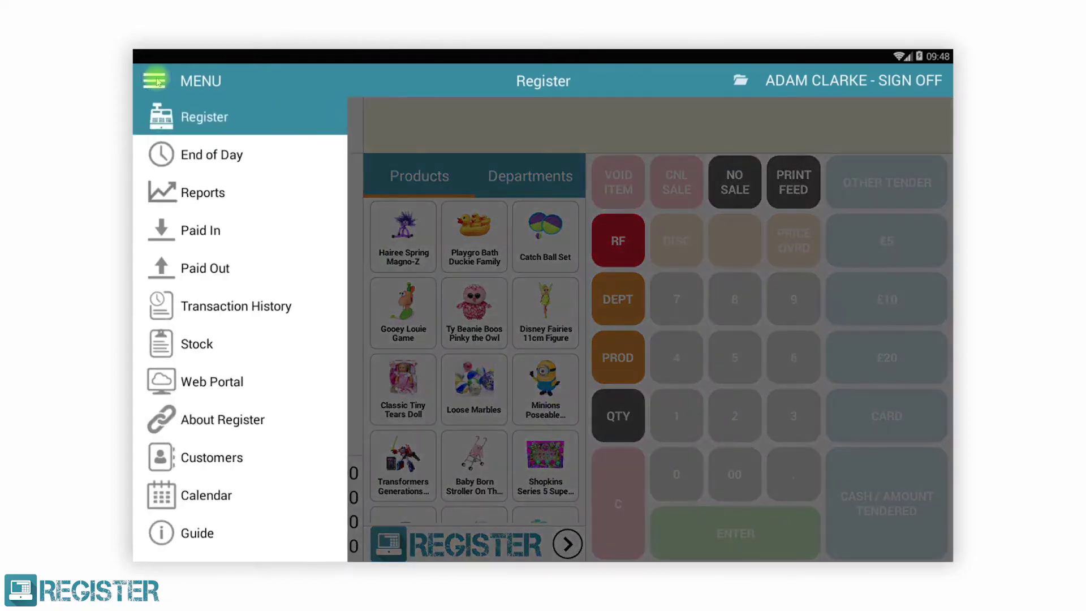
Search the stock screen for 'star wars' products.
click(172, 345)
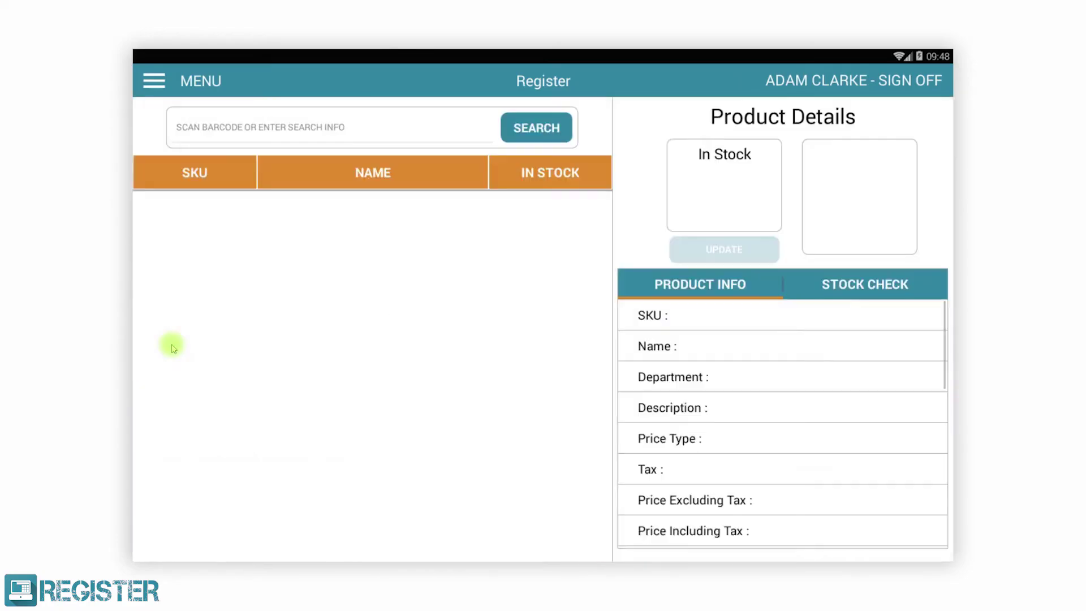
click(249, 128)
text(star wars)
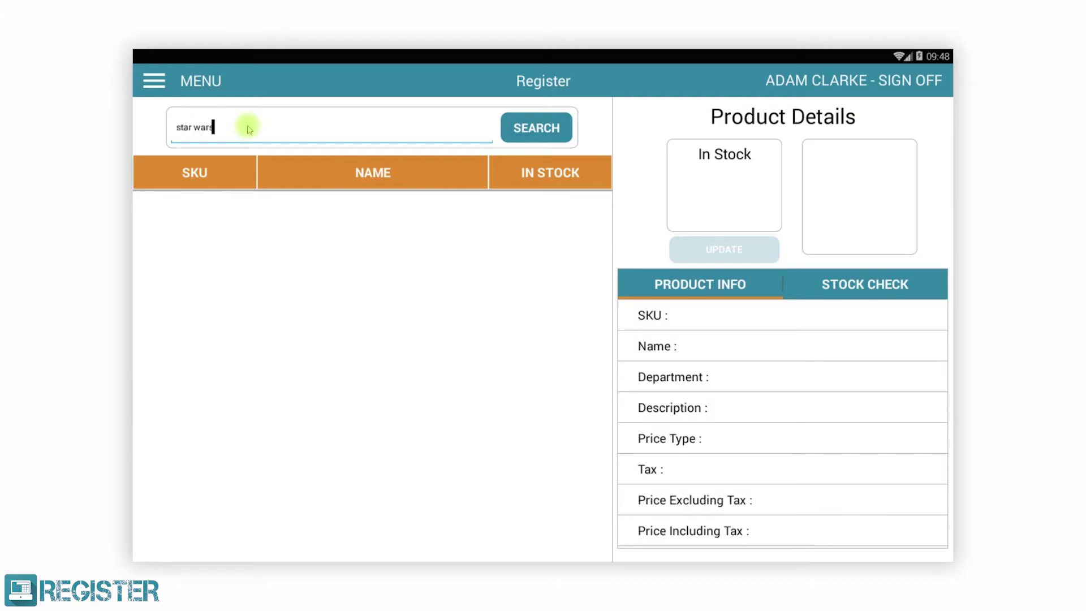
click(537, 128)
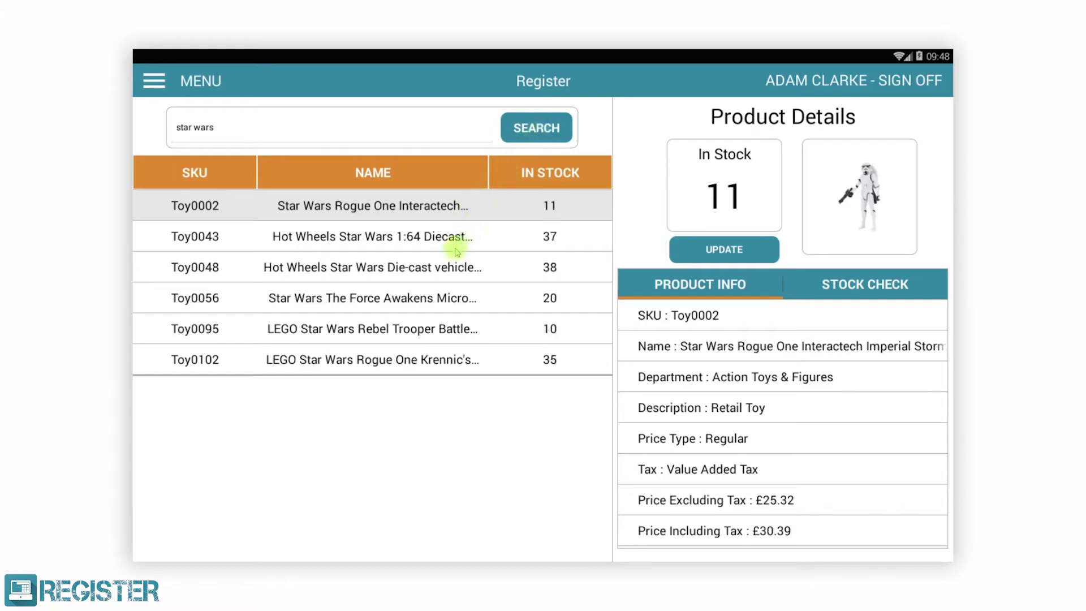
View the Toy0102 LEGO Krennic set details and its stock per location.
click(399, 332)
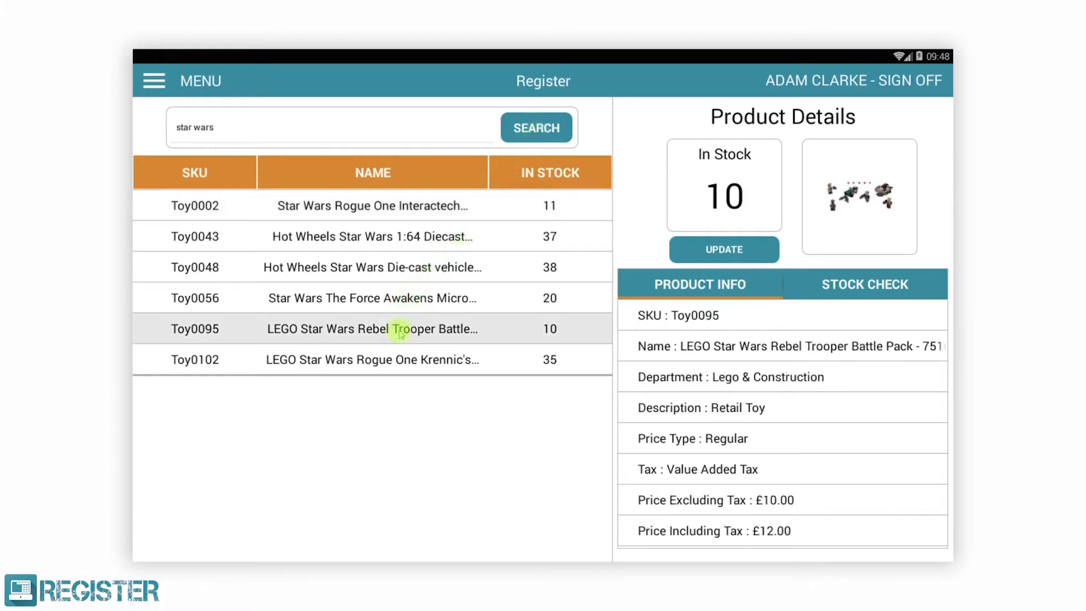
click(413, 363)
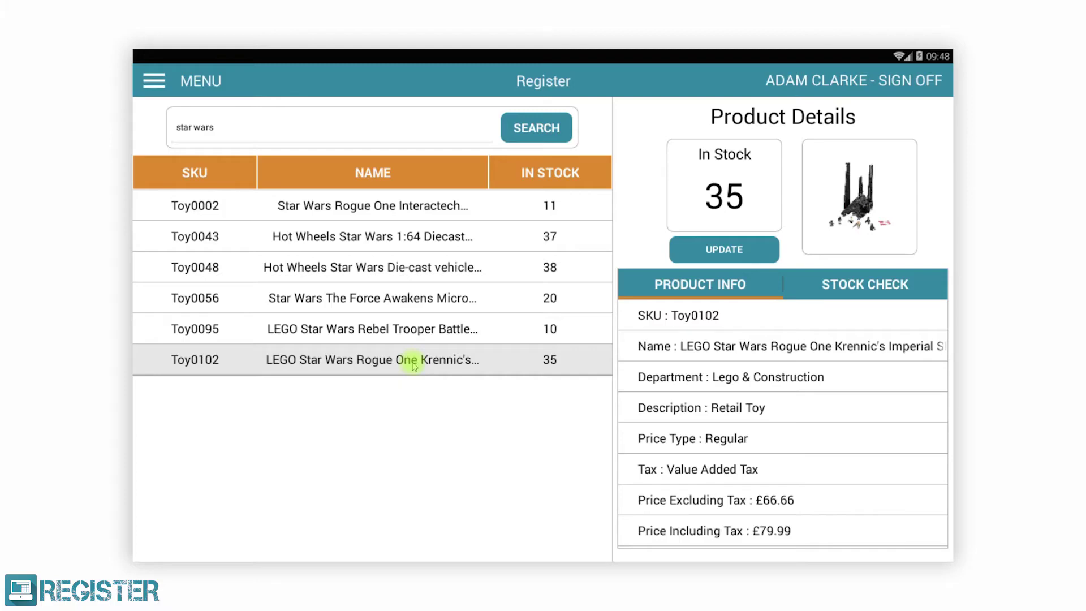
drag(708, 477, 720, 328)
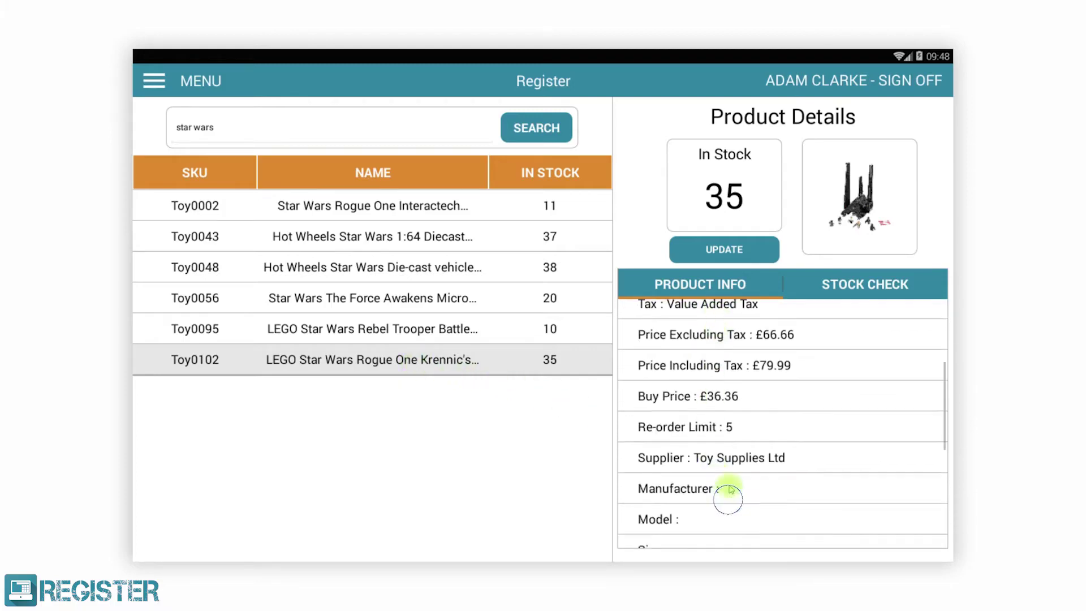
drag(728, 492, 753, 557)
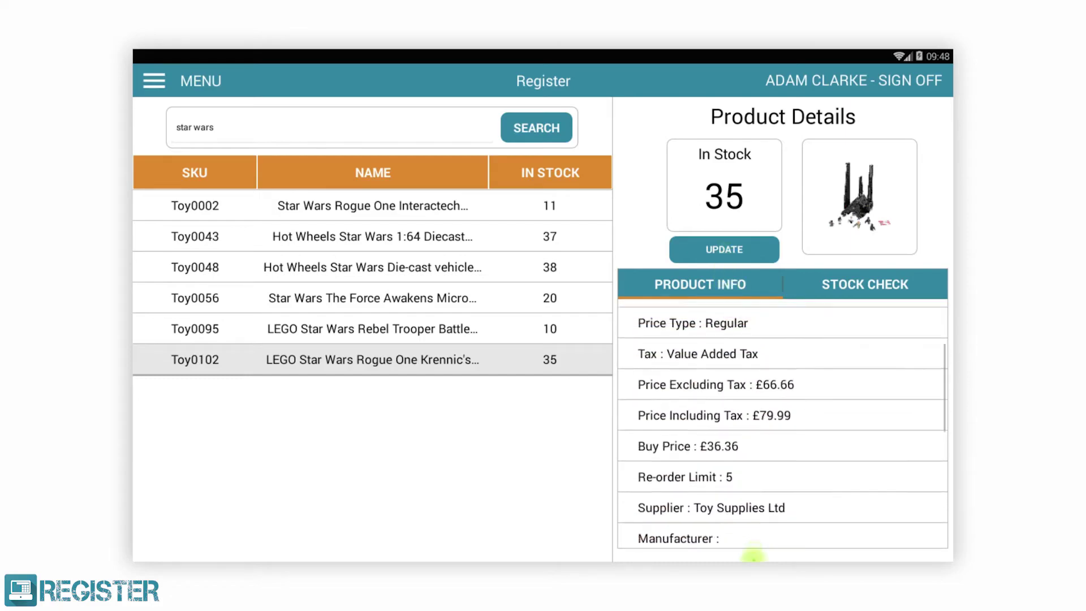
click(874, 289)
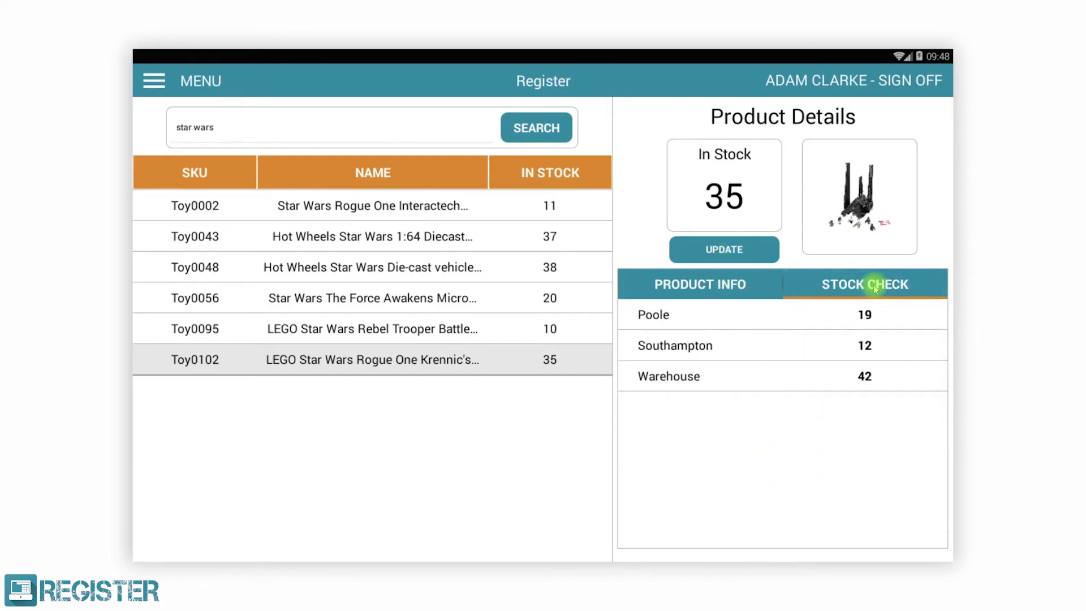
click(724, 281)
Raise the Toy0102 stock quantity from 35 to 38 and save it.
click(726, 249)
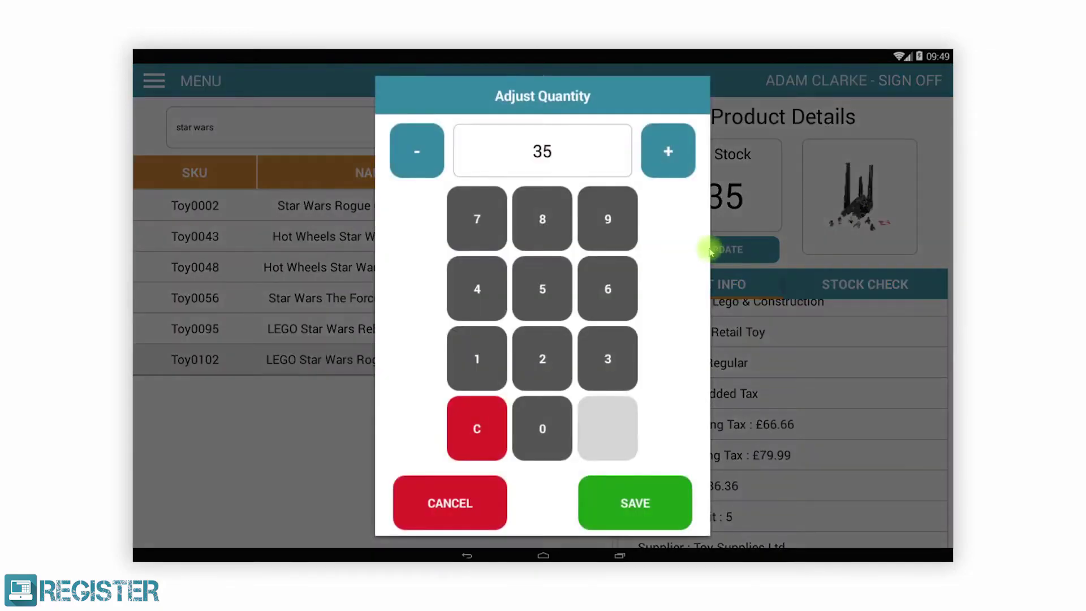
click(667, 150)
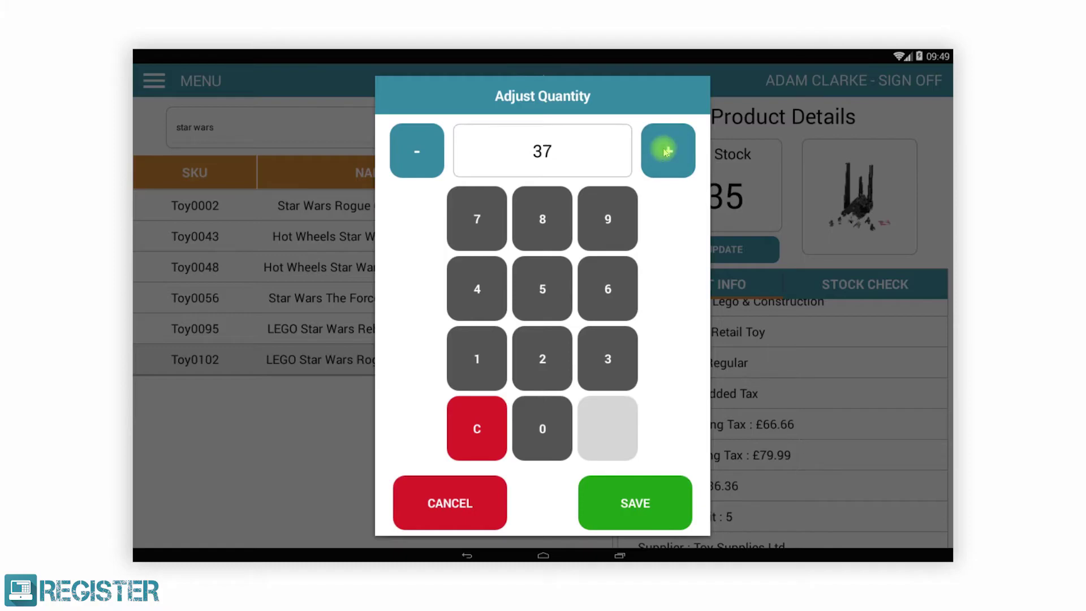
click(667, 151)
click(644, 498)
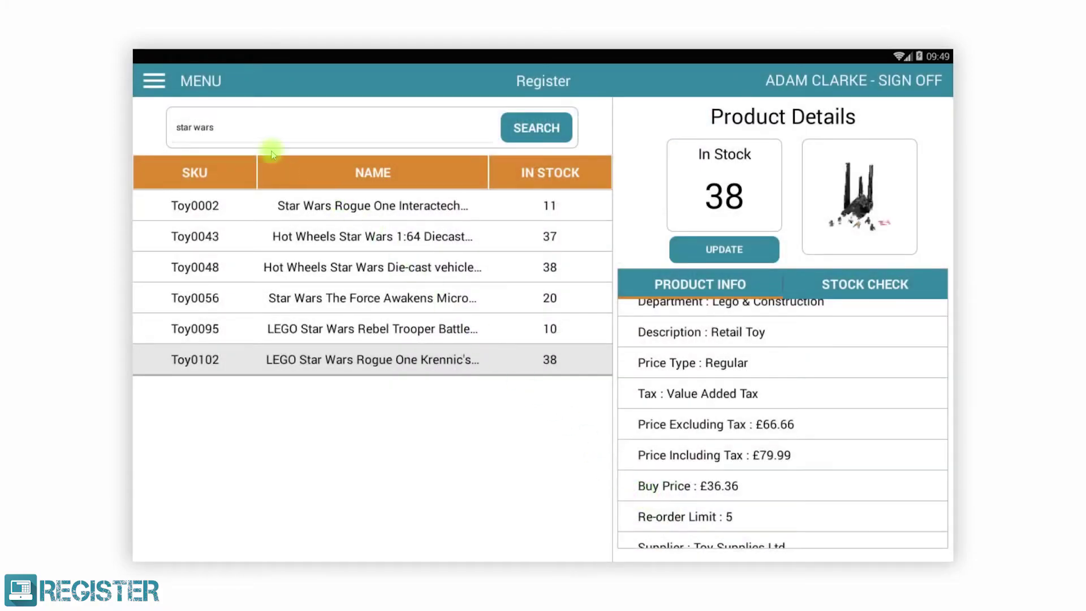
click(153, 81)
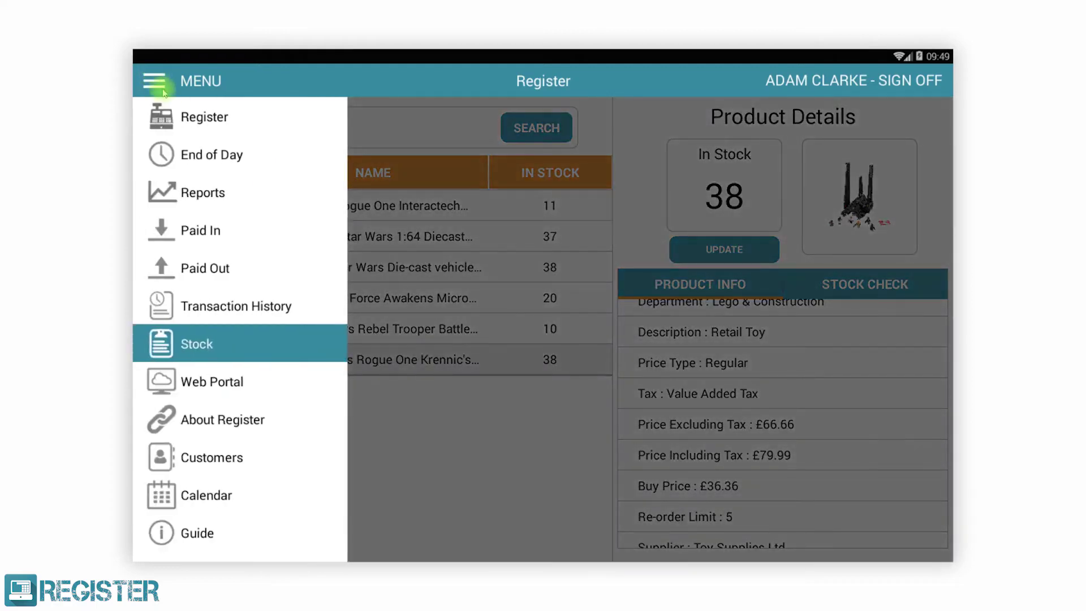
Sort the 17 August 2017 Product Report by net sales descending, then quantity sold.
click(187, 193)
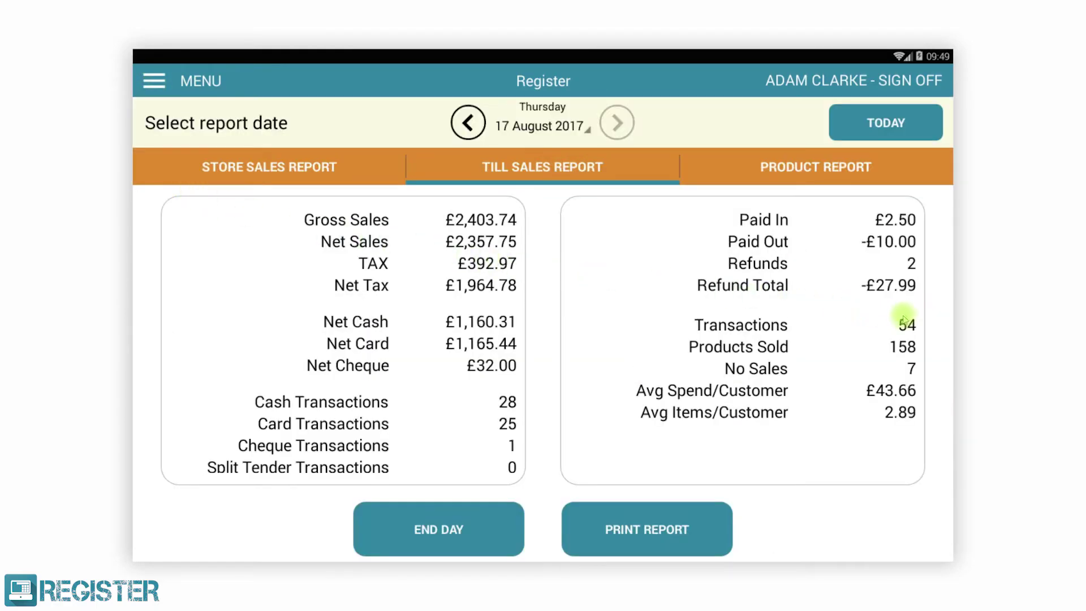
drag(904, 320, 383, 286)
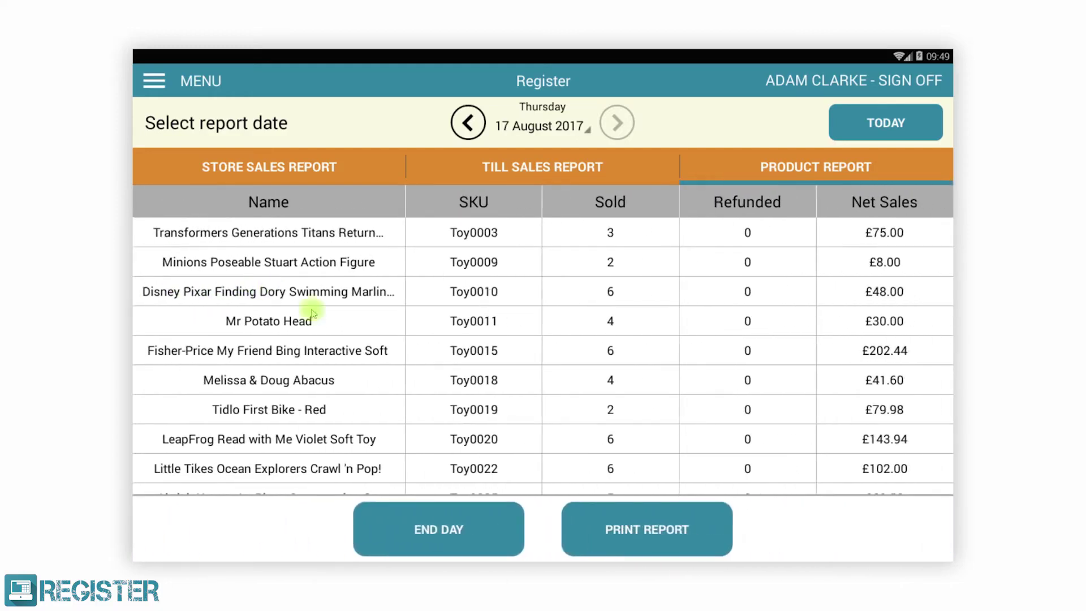
drag(616, 463, 663, 471)
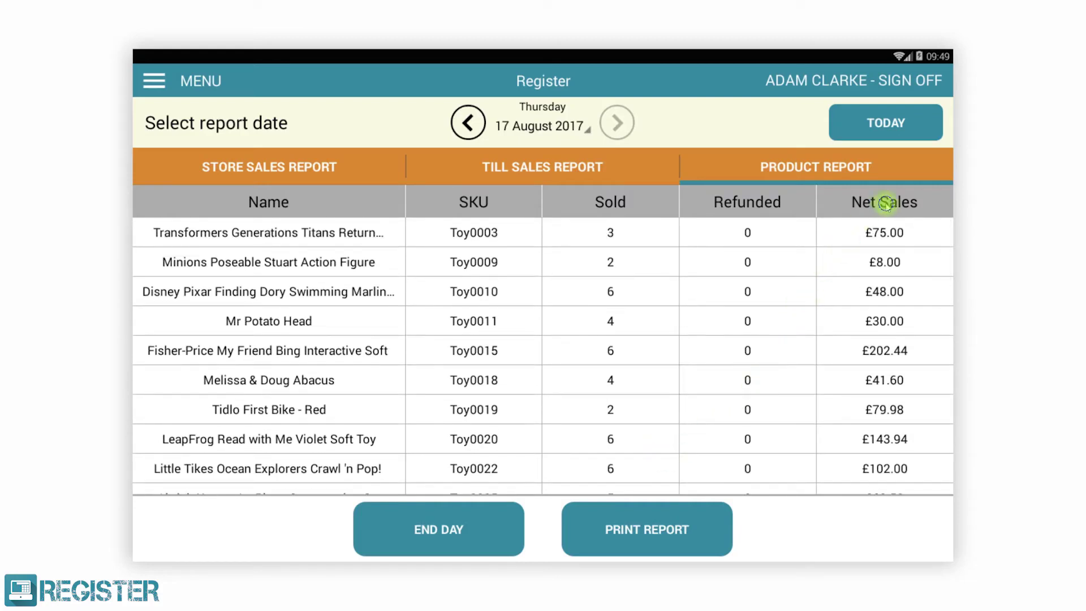
click(887, 202)
click(886, 204)
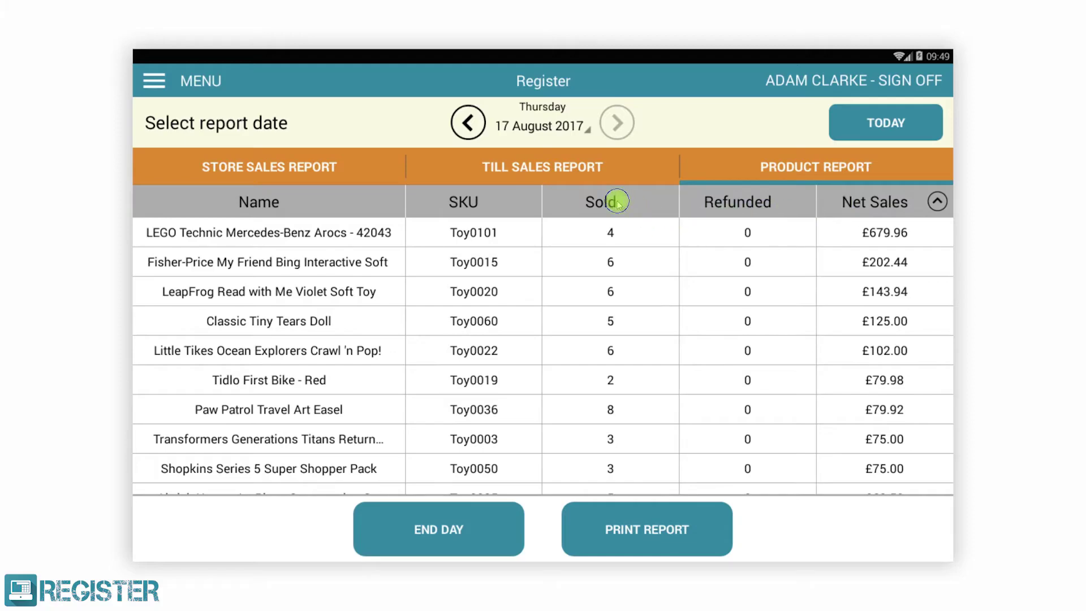
click(613, 202)
click(156, 80)
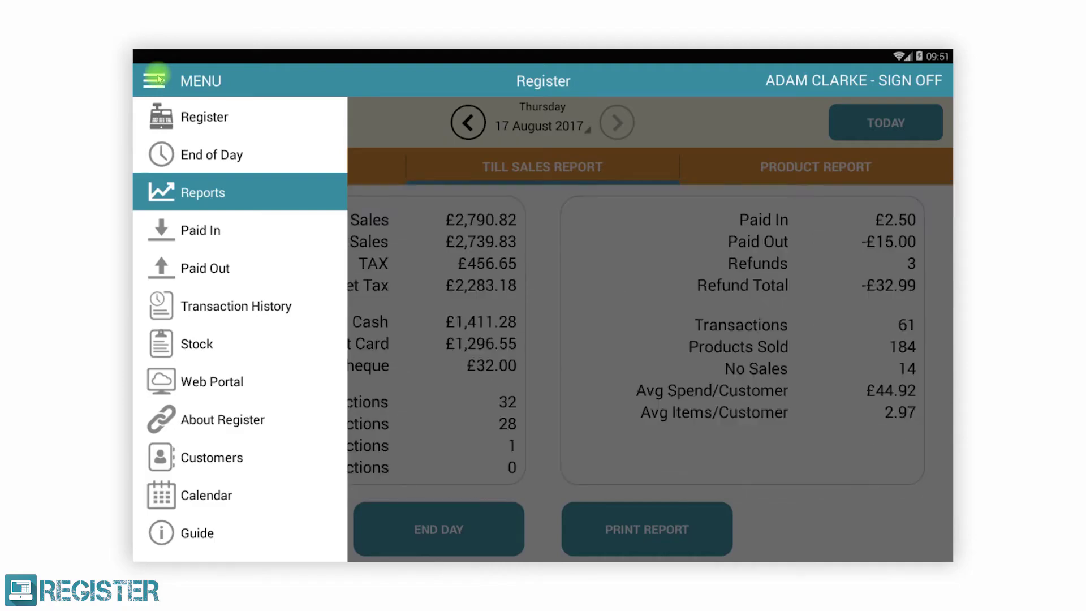
Start the end-of-day cash-up and record £131.12 card terminal takings.
click(181, 153)
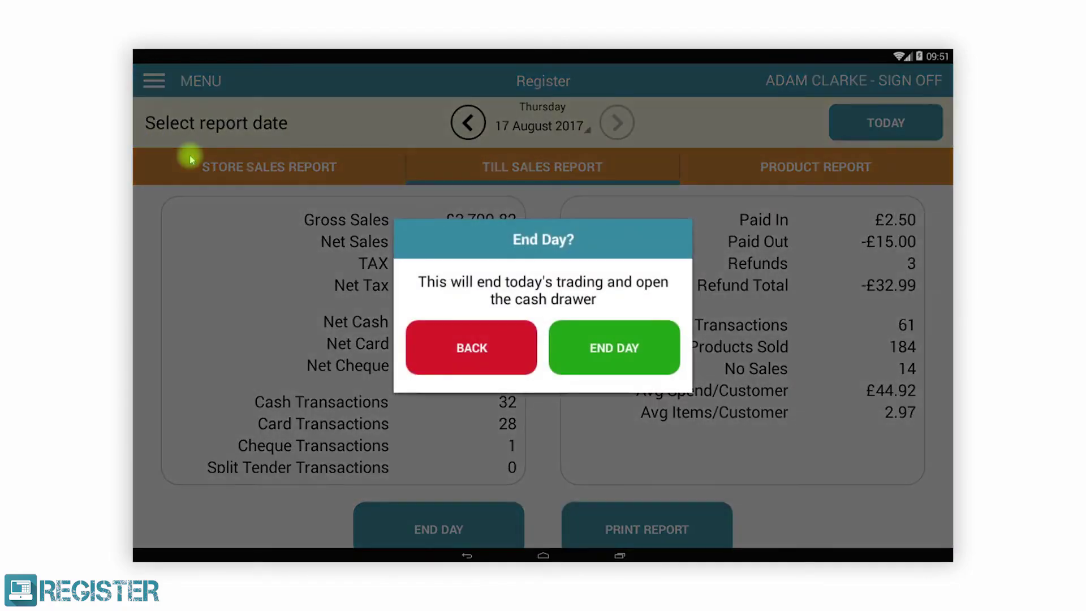
click(583, 337)
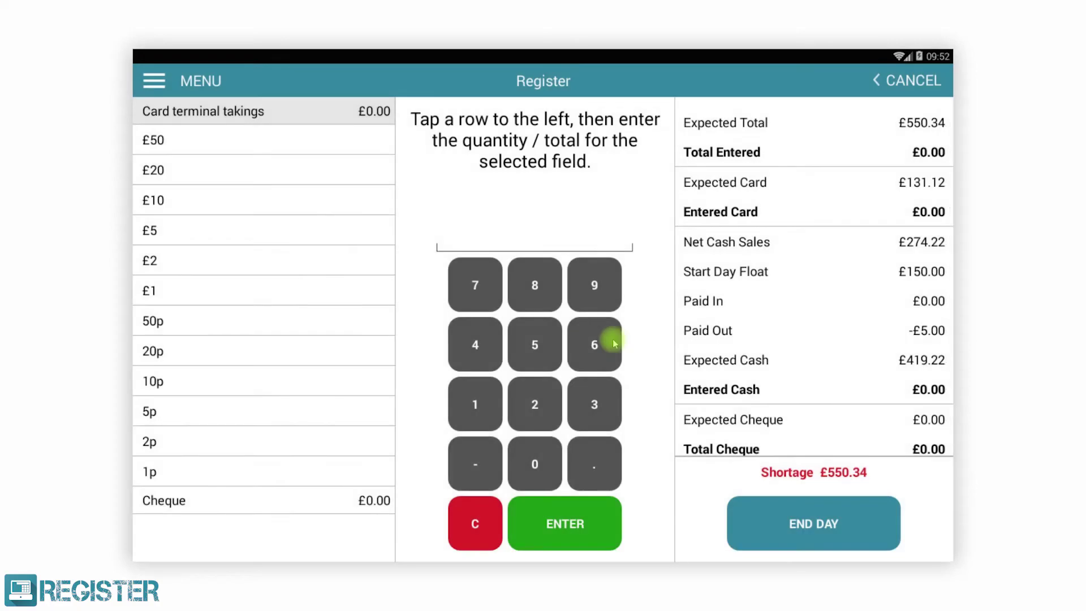
click(479, 398)
click(585, 401)
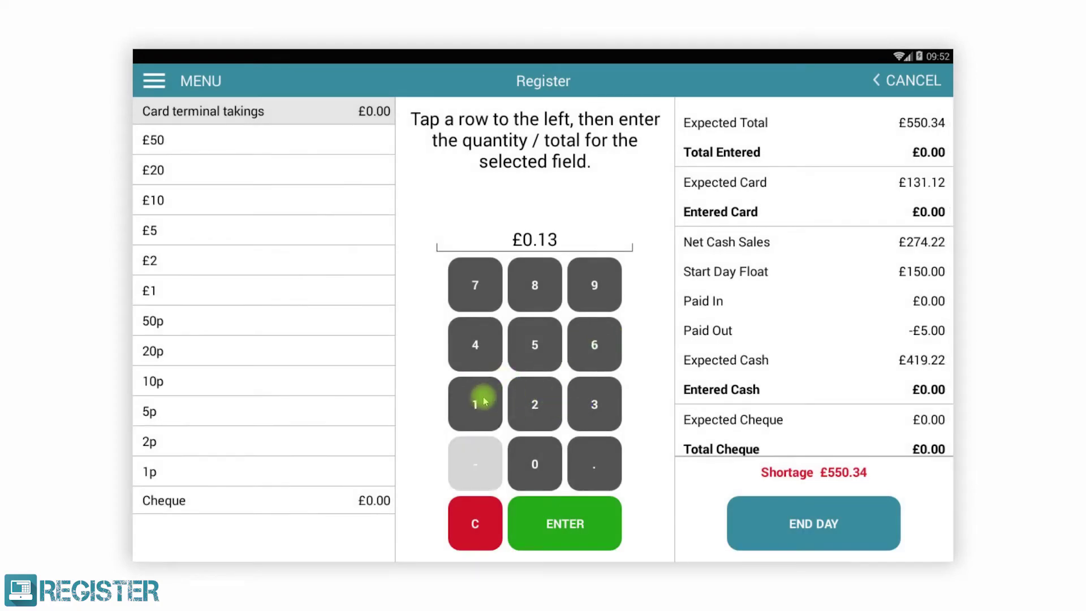
click(481, 396)
click(600, 466)
click(489, 410)
click(532, 398)
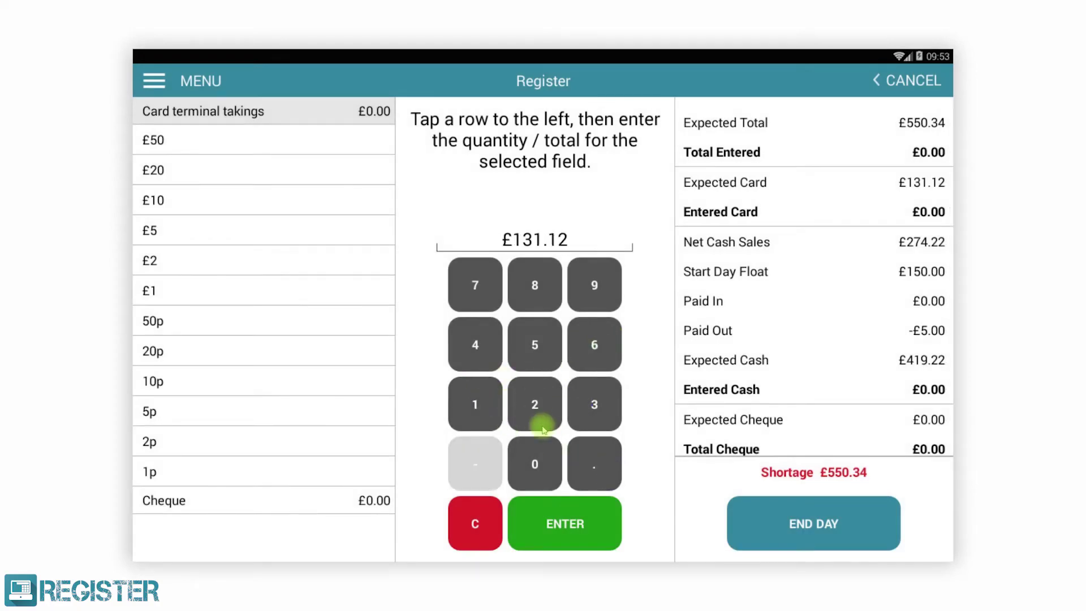
click(580, 537)
Count the notes and £2 coins: 3×£50, 5×£20, 4×£10, 10×£5, 15×£2.
click(594, 404)
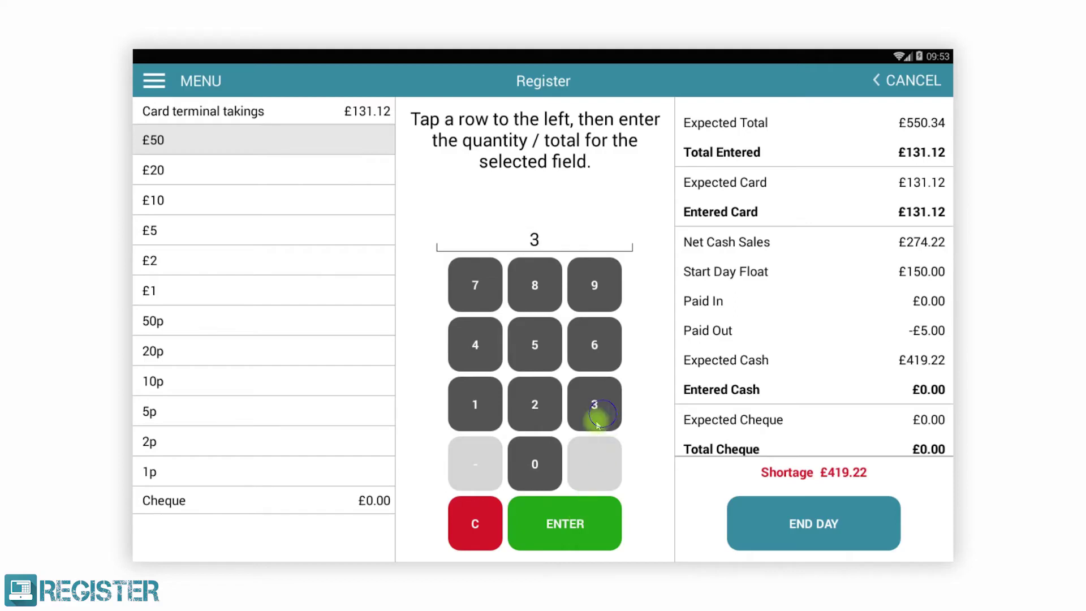
click(562, 521)
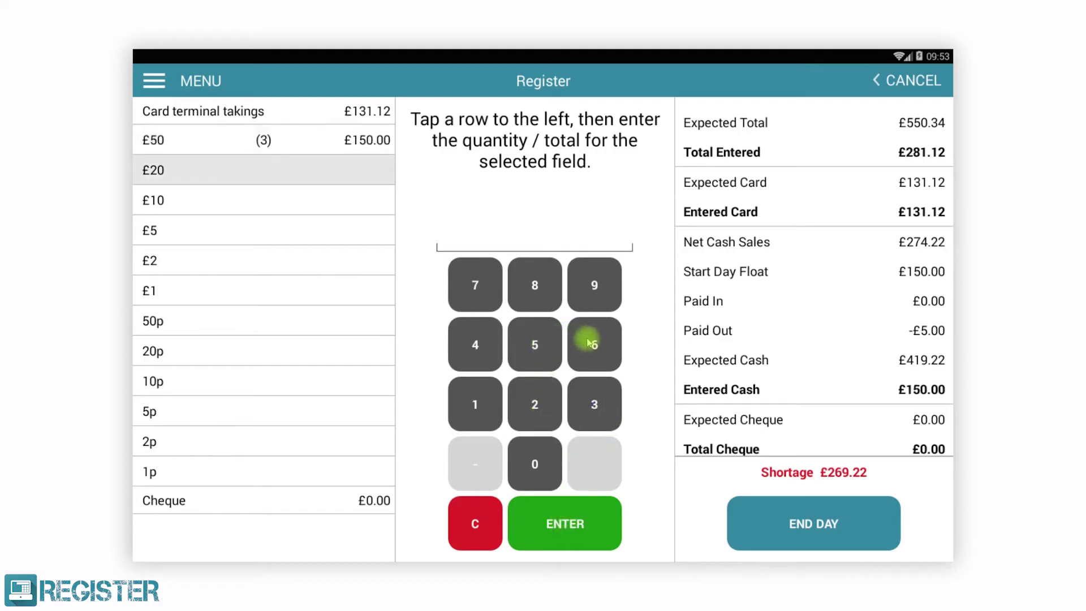
click(534, 342)
click(577, 515)
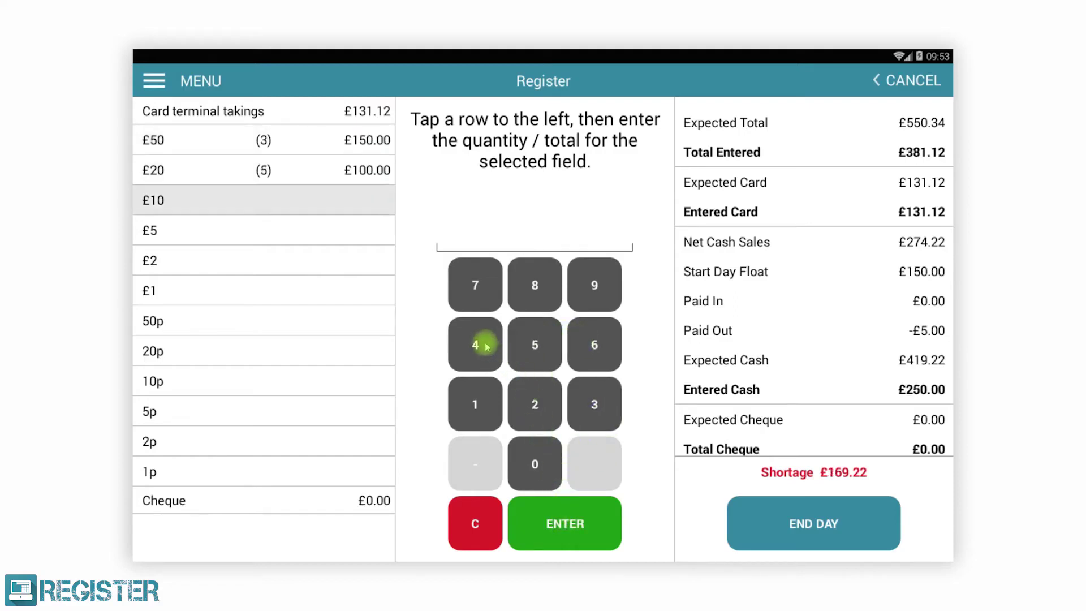
click(485, 345)
click(577, 523)
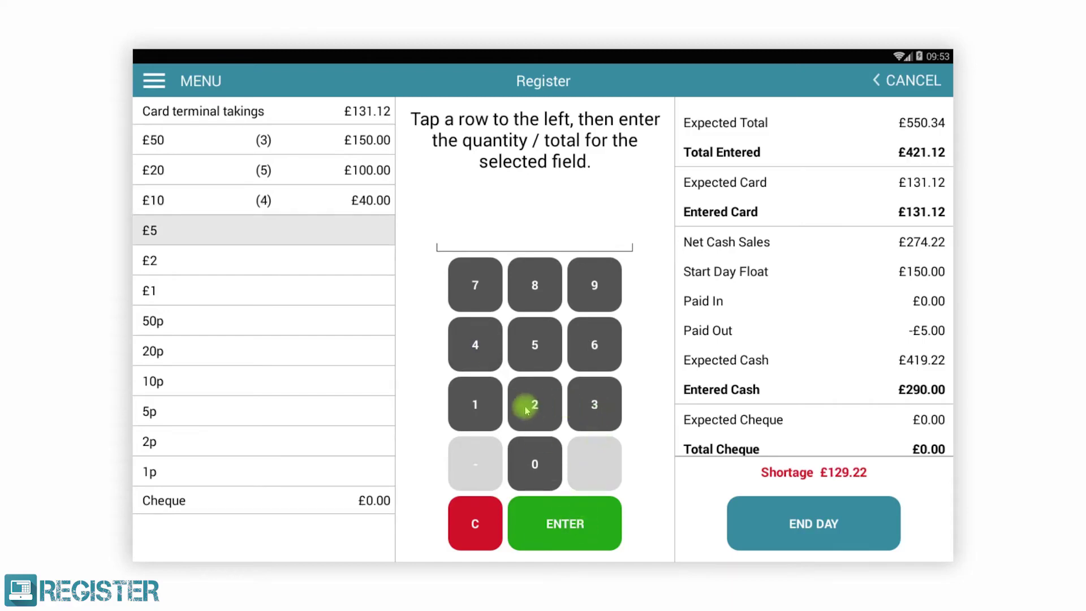
click(485, 405)
click(538, 461)
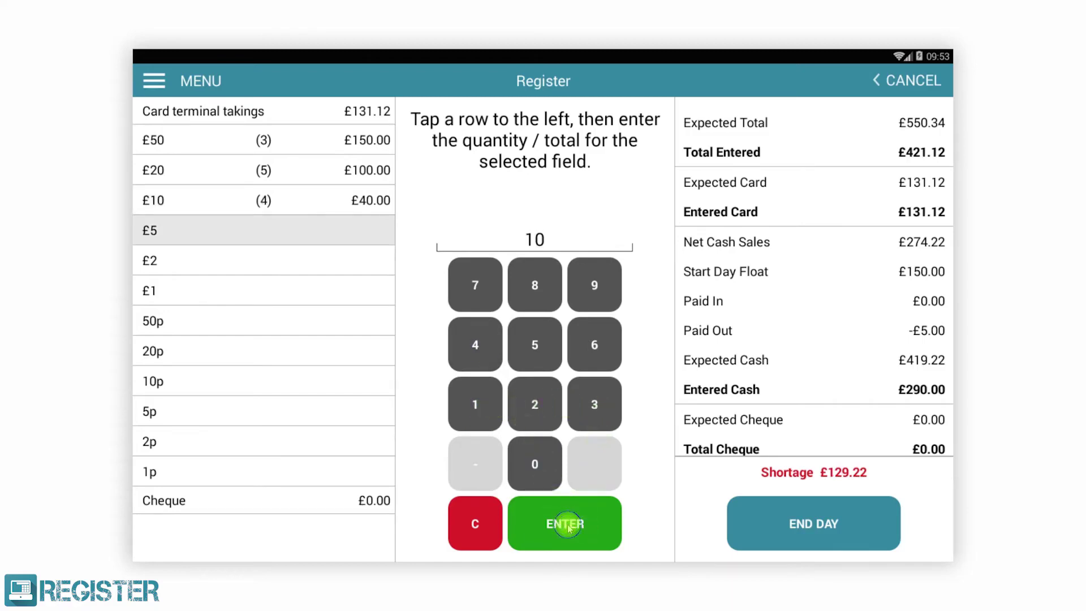
click(568, 526)
click(563, 502)
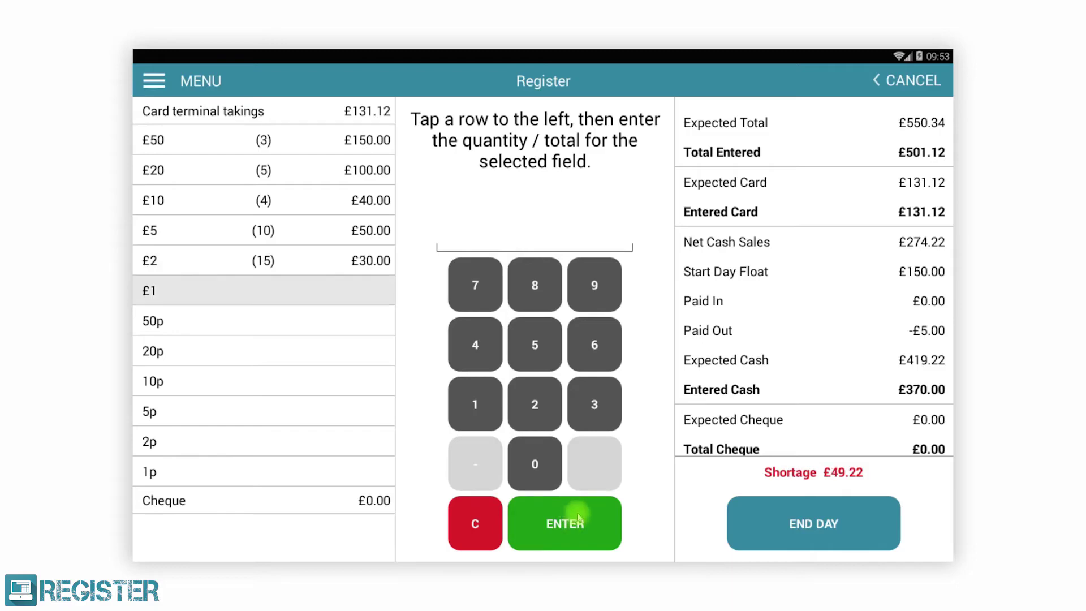
Count the coins: 24×£1, 12×50p, 54×20p, 32×10p.
click(551, 410)
click(476, 345)
click(546, 507)
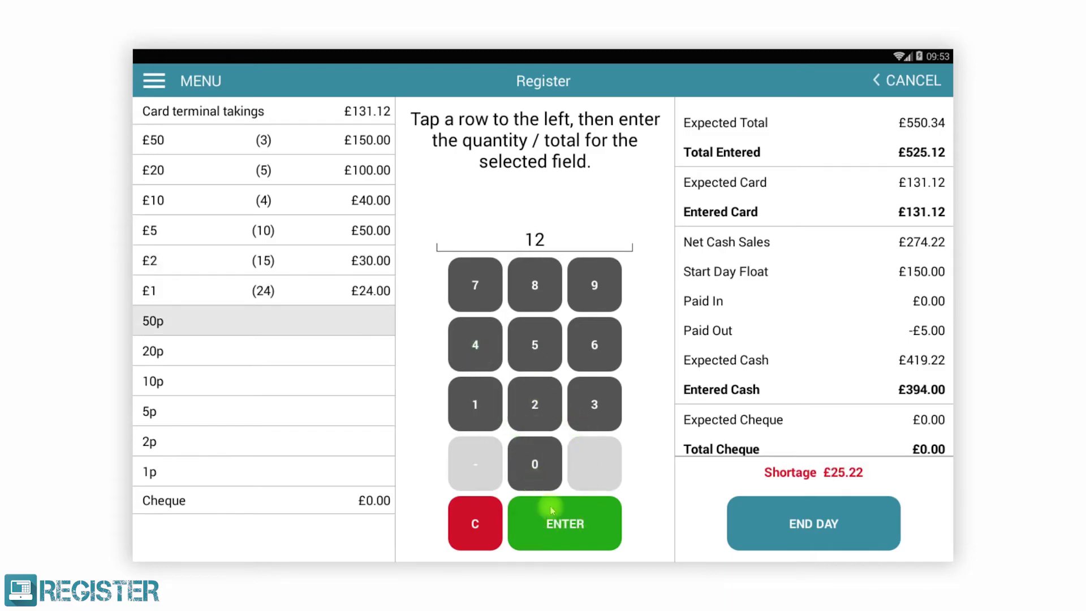
click(552, 511)
click(542, 351)
click(475, 345)
click(551, 507)
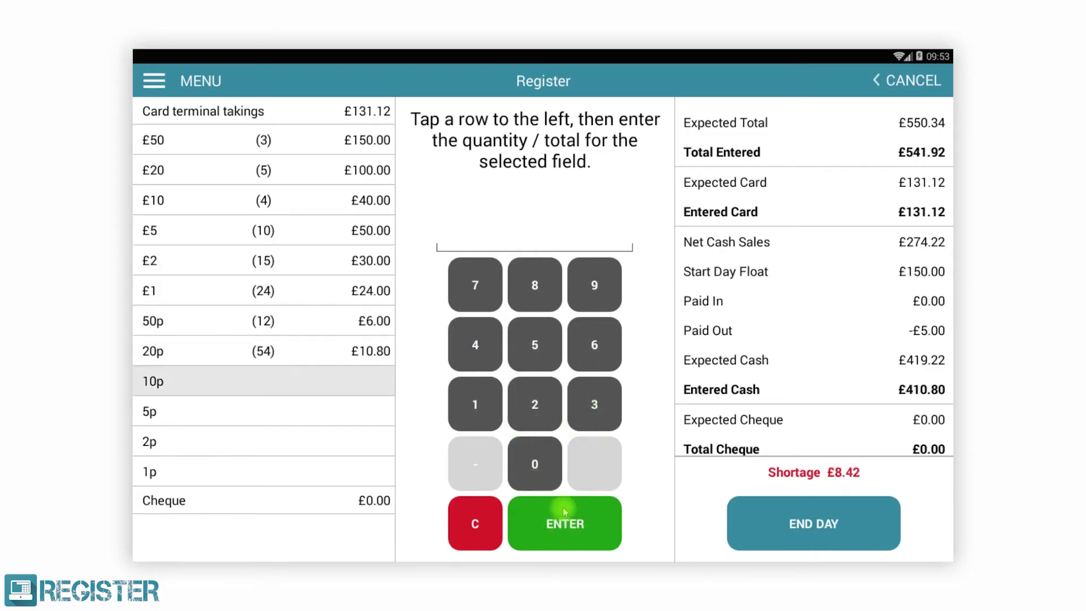
click(586, 414)
click(538, 402)
click(562, 506)
Count the remaining coins: 41×5p, 52×2p, 12×1p.
click(475, 345)
click(475, 399)
click(565, 512)
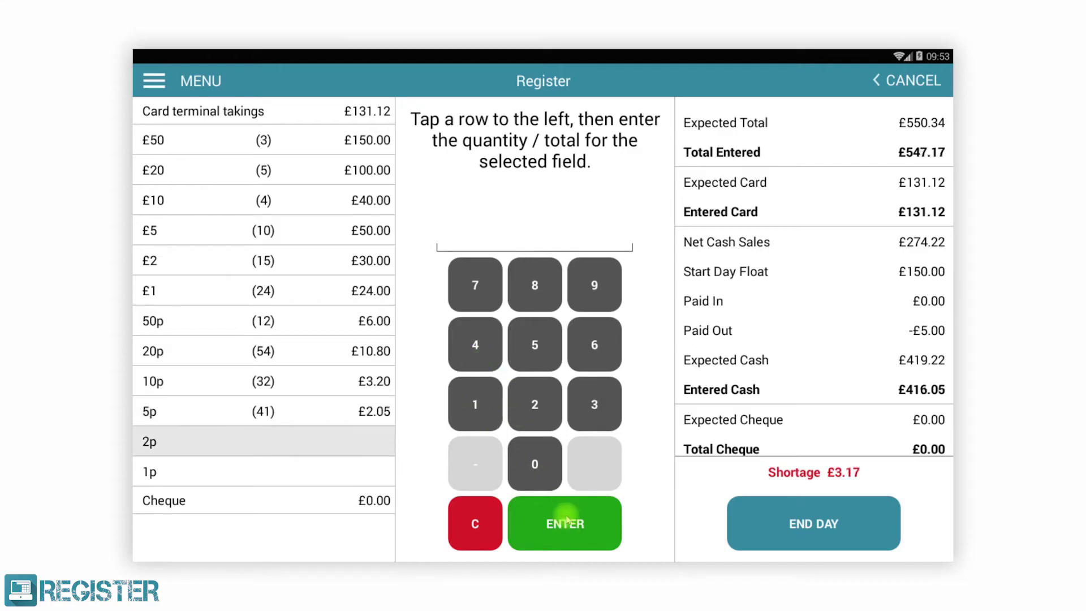
click(545, 356)
click(531, 400)
click(558, 523)
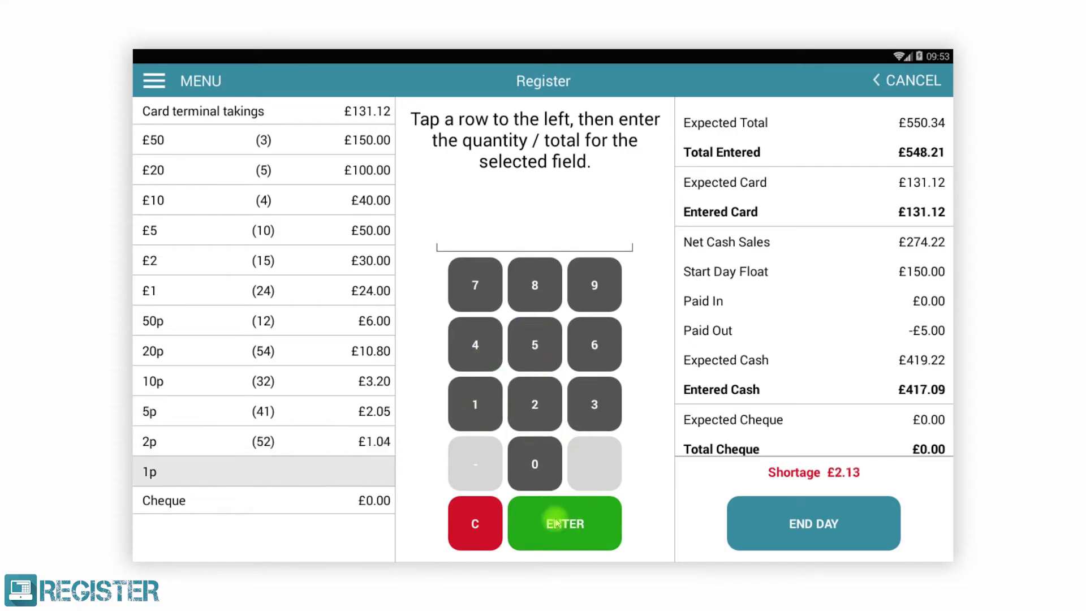
click(480, 408)
click(526, 398)
click(554, 517)
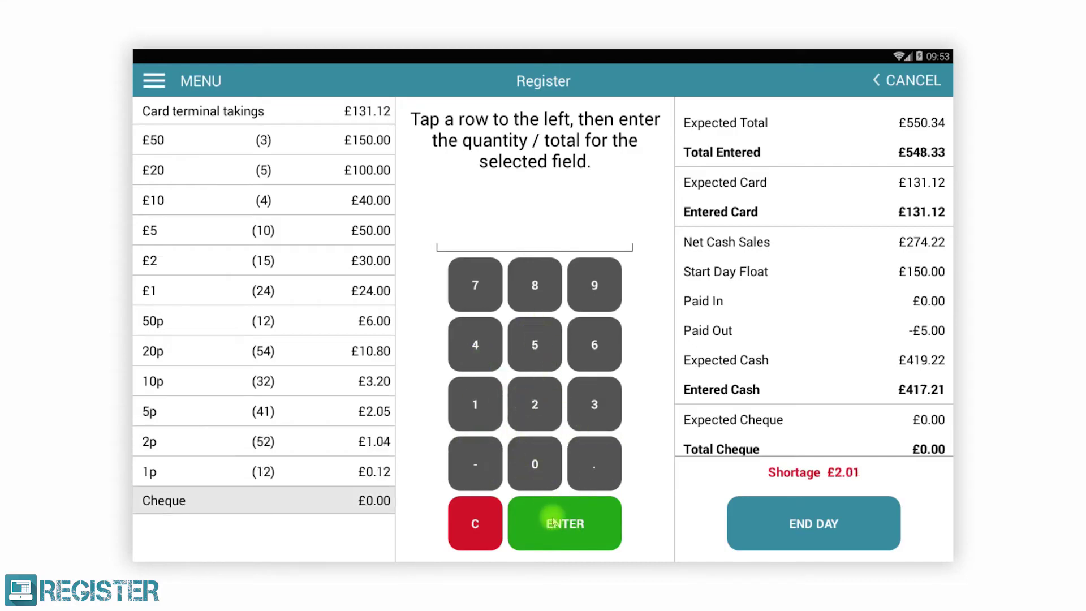
End the day, accepting the £2.01 cash shortage.
click(768, 513)
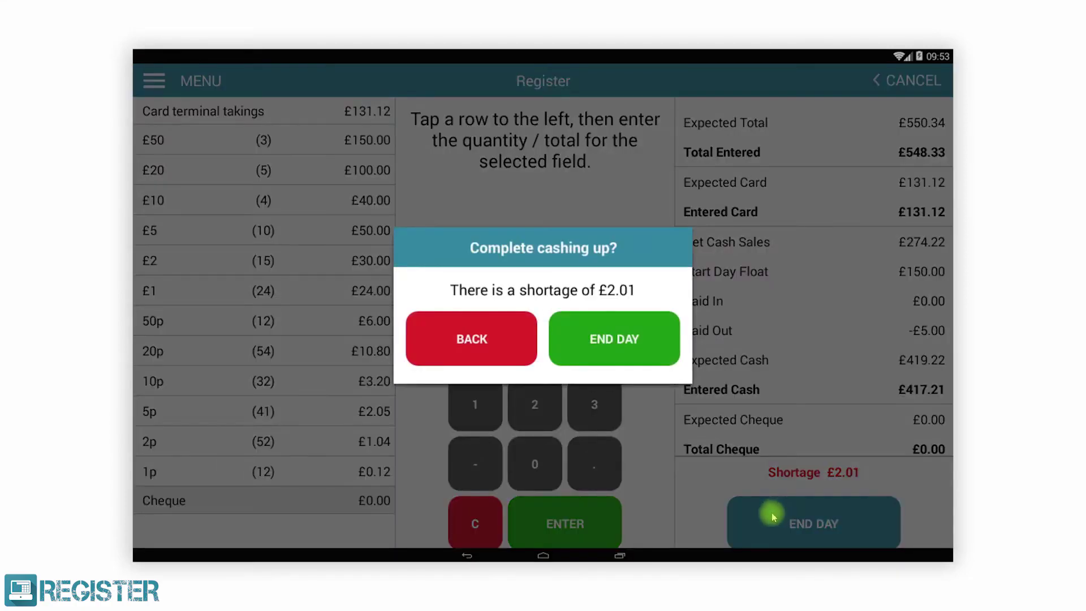
click(602, 348)
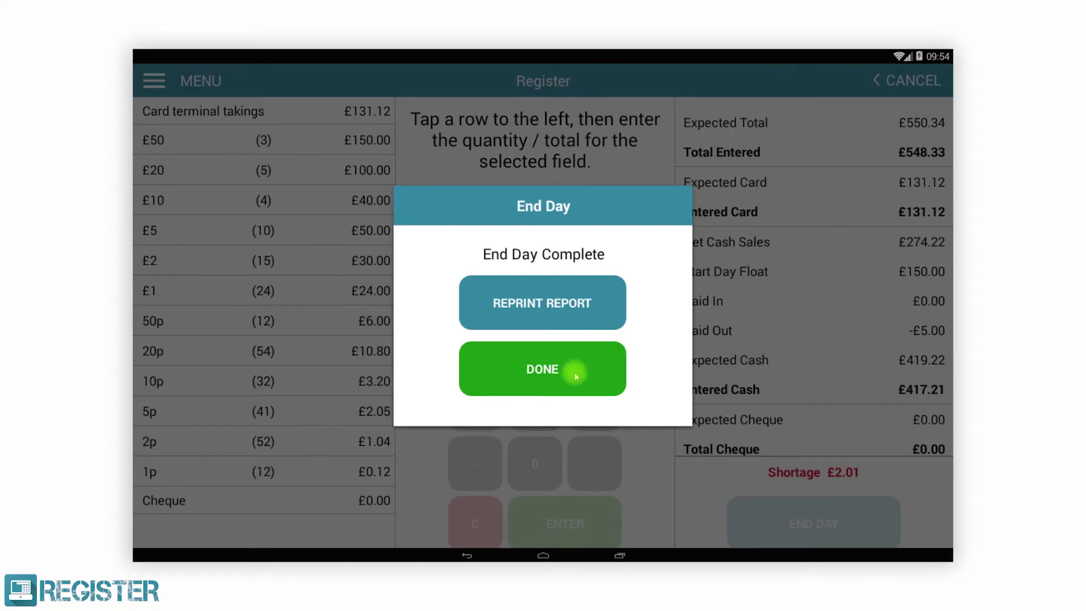
click(571, 376)
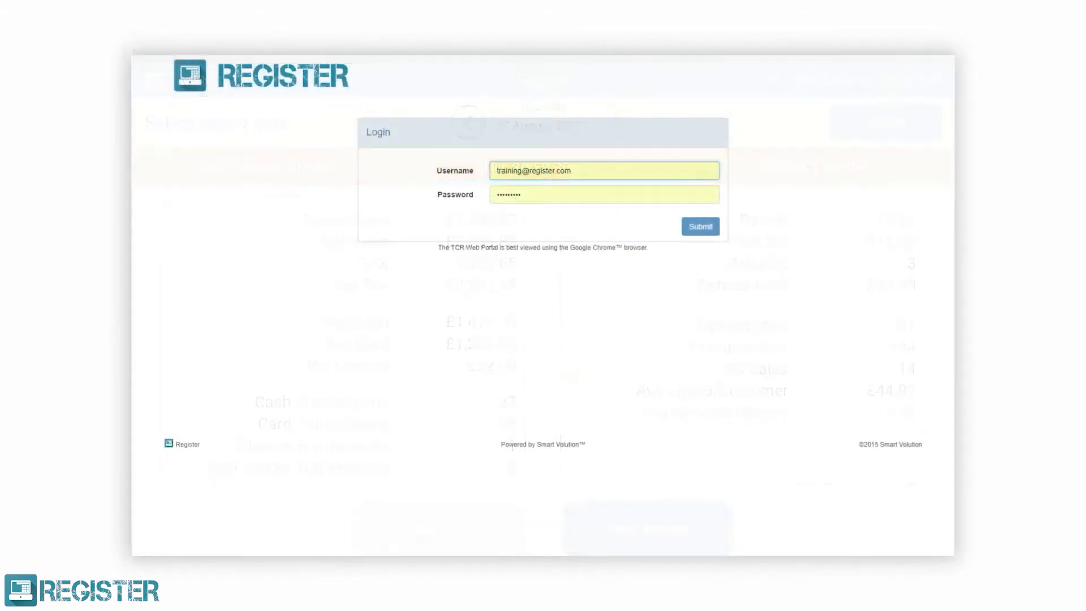
Log in to the web portal, keep the dashboard on All Stores, and open the Sales reports.
click(706, 229)
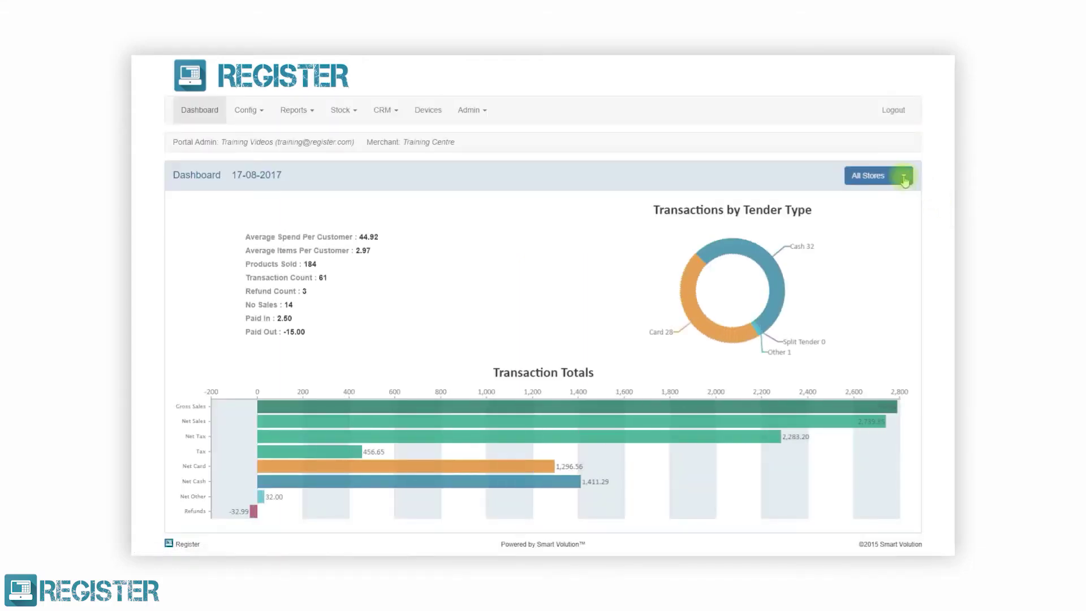
click(903, 175)
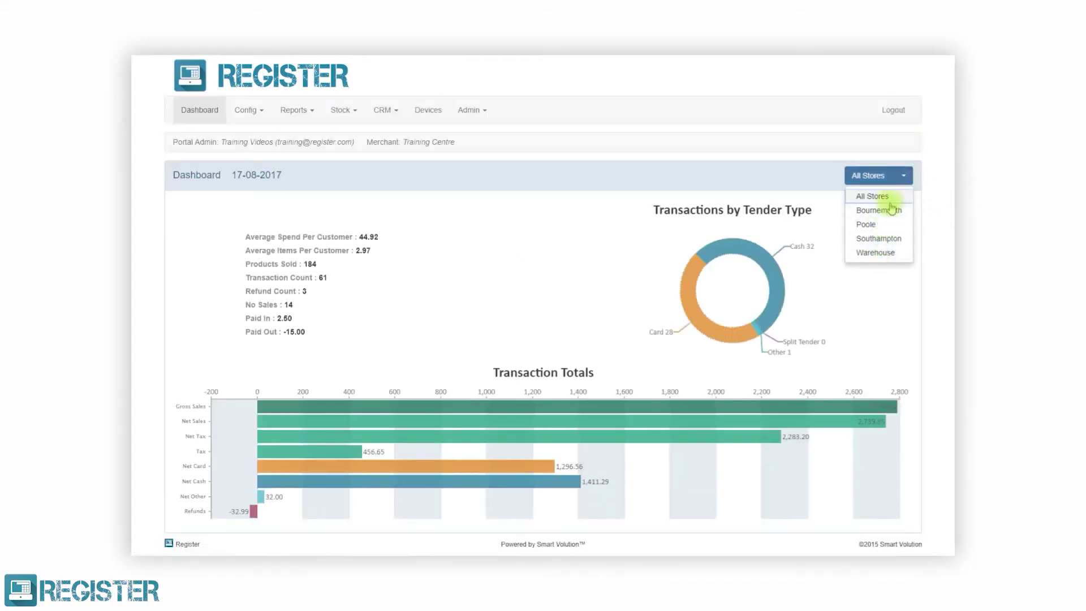
click(883, 197)
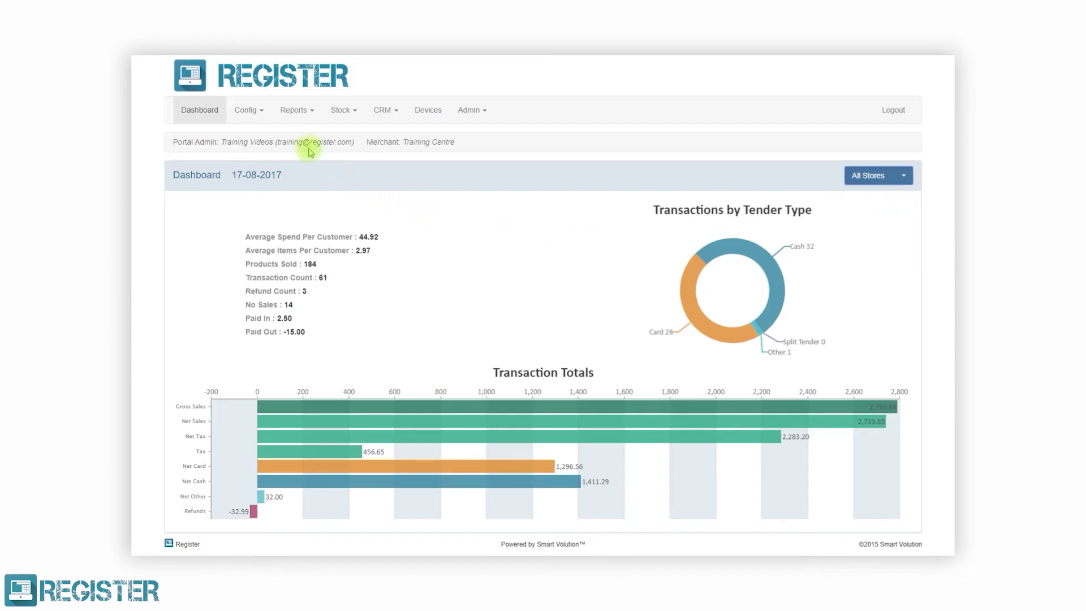
click(312, 113)
click(286, 161)
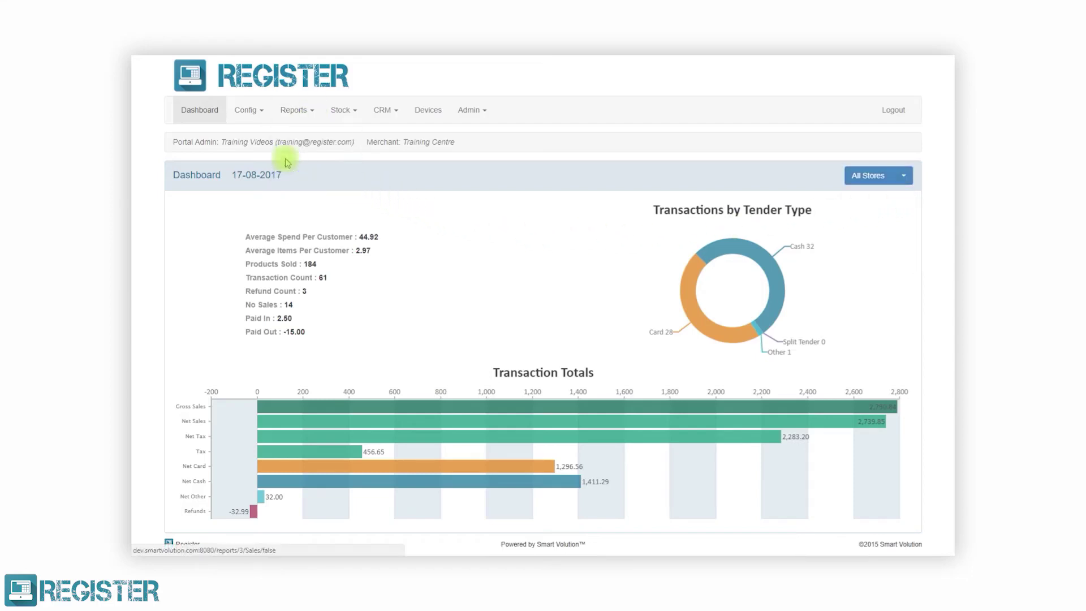
Keep the report period as Today and open the Staff Report.
click(211, 170)
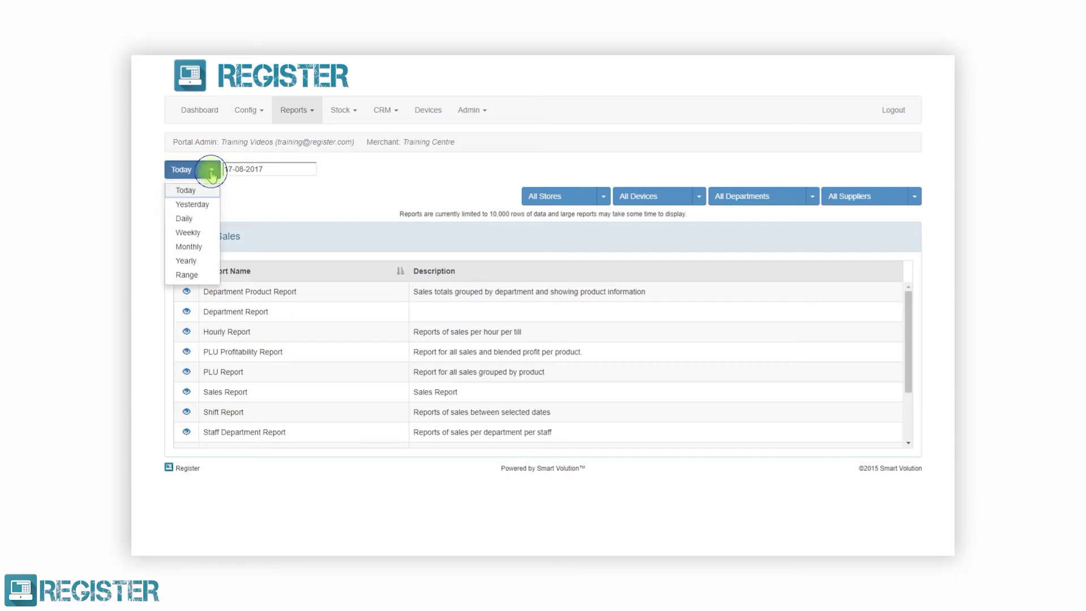
click(187, 191)
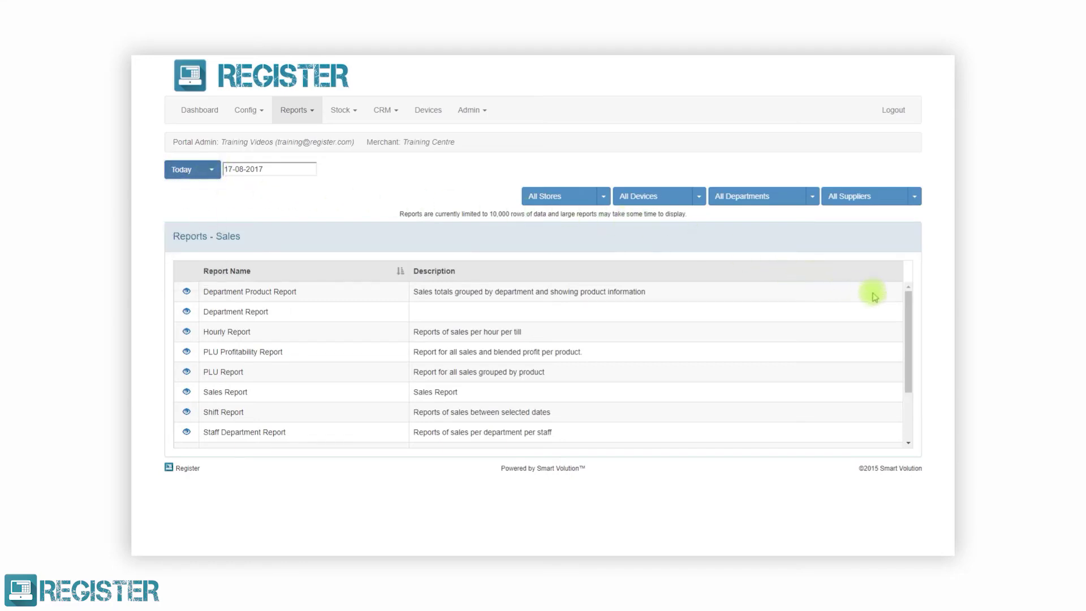
drag(906, 296, 902, 359)
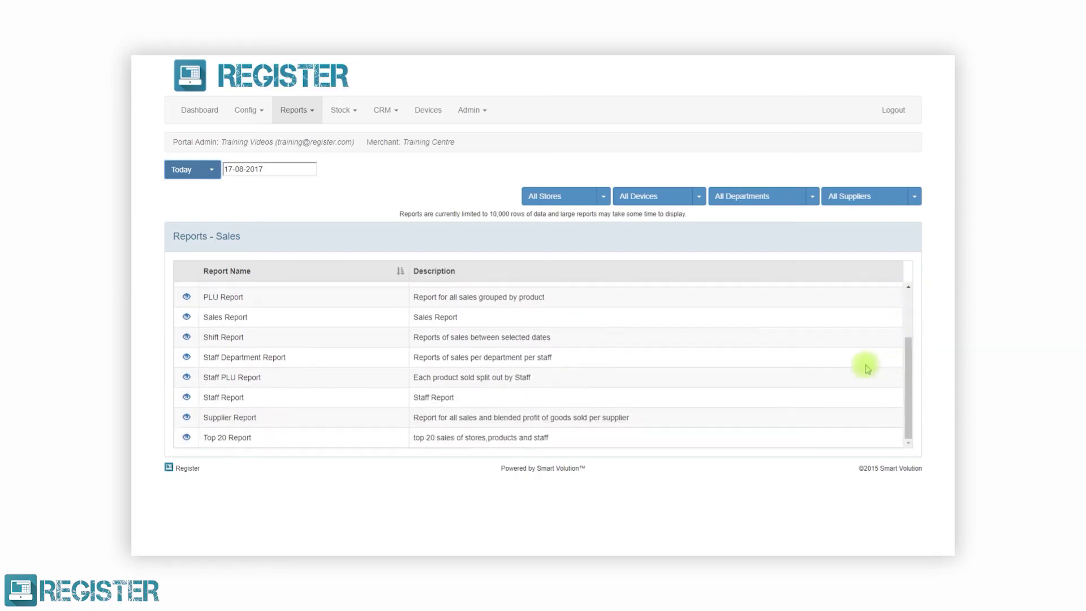
click(187, 400)
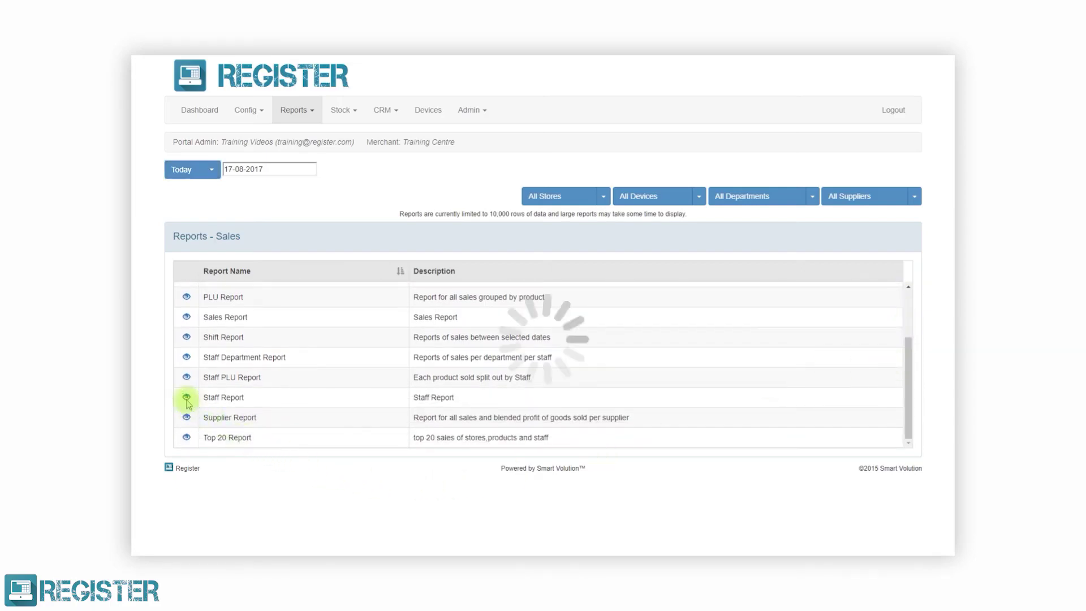
drag(321, 391, 641, 380)
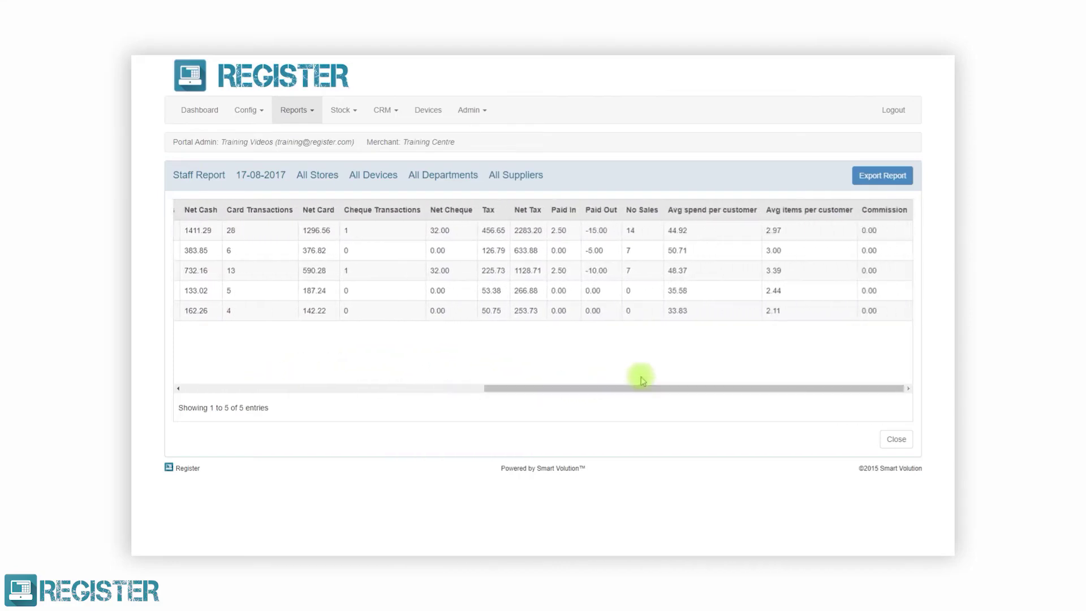
Download the Staff Report as an XLS file, then close it.
click(873, 178)
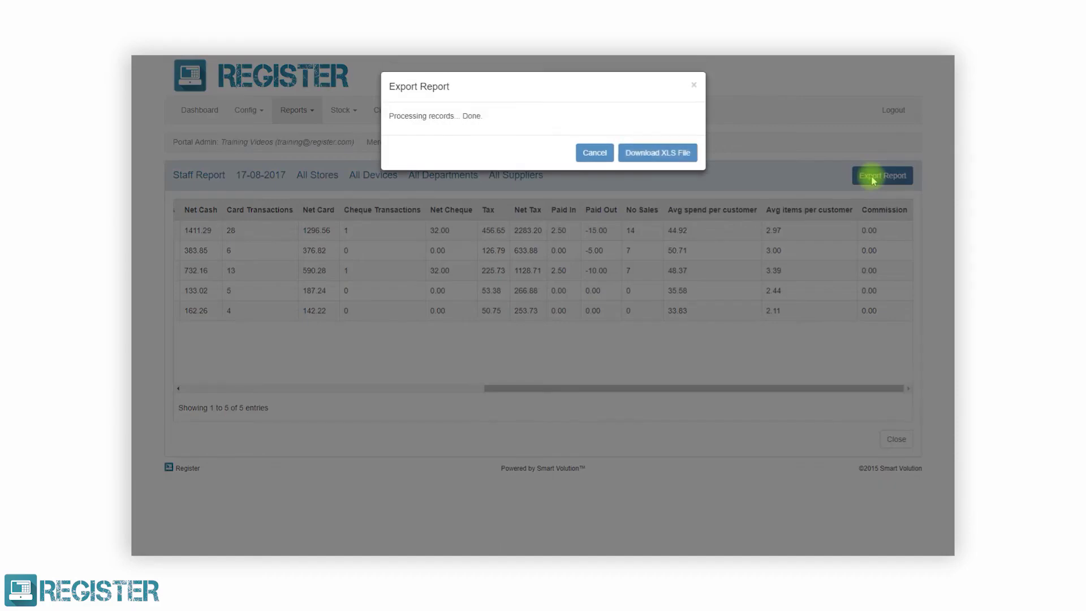
click(686, 155)
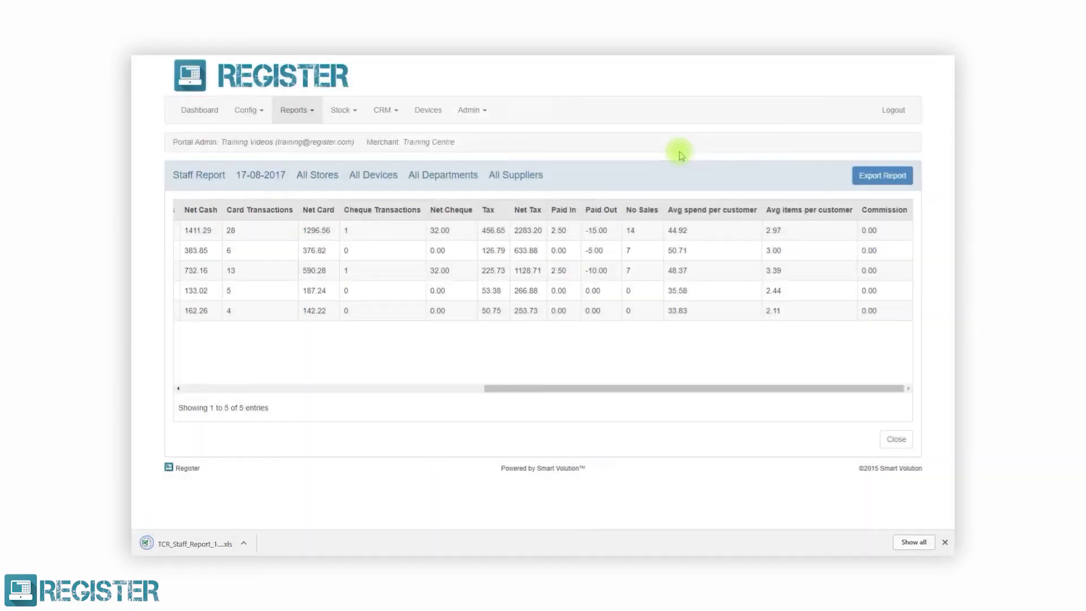
click(891, 441)
click(945, 542)
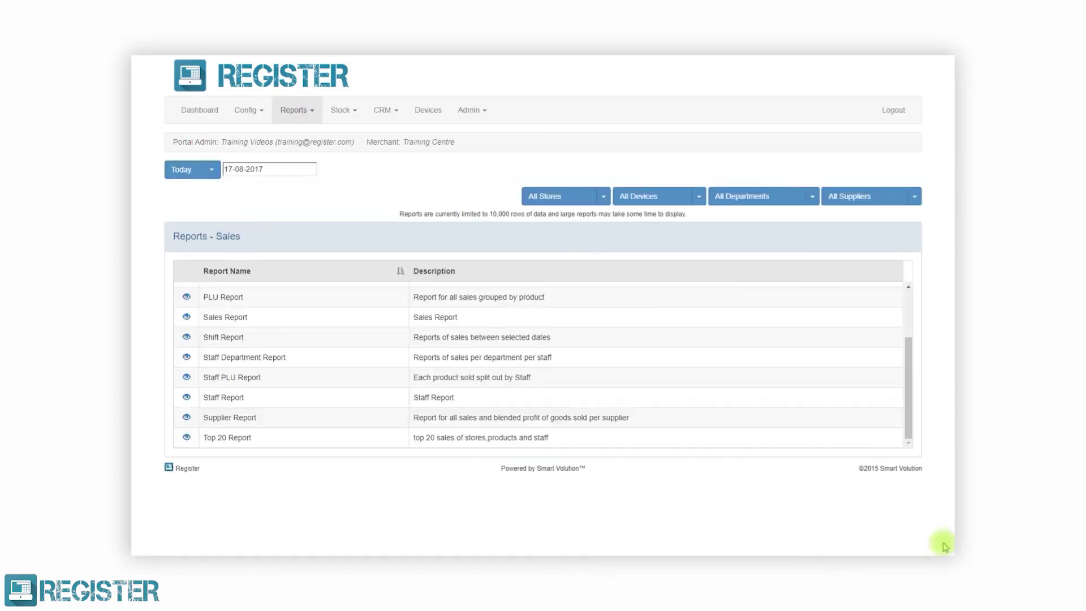
click(344, 112)
In Stock > Products, review the template, import and export options, then search 'star wars'.
click(349, 148)
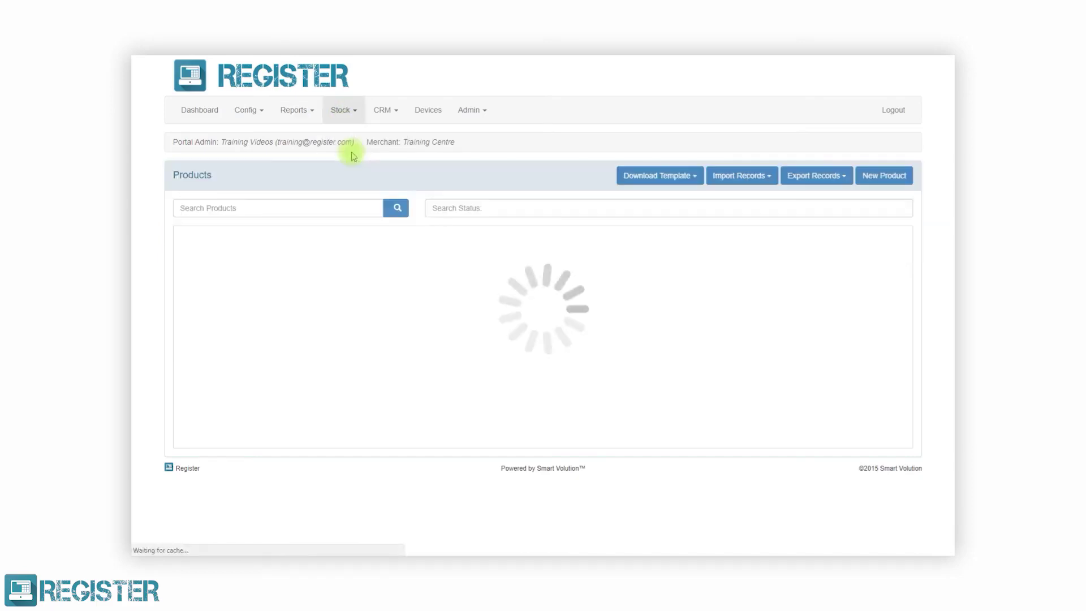
click(639, 174)
click(756, 176)
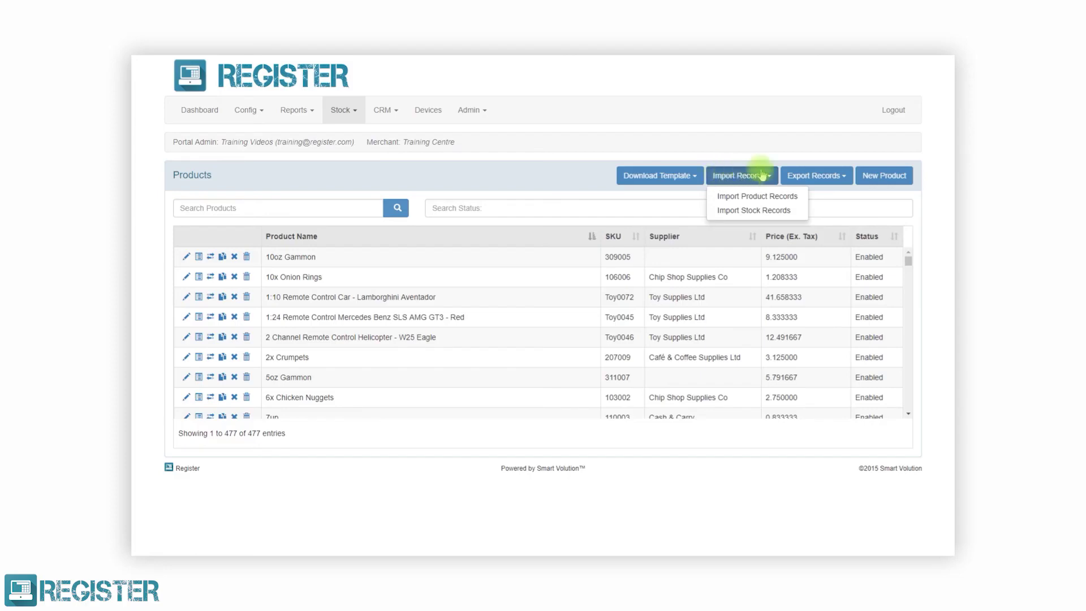
click(809, 177)
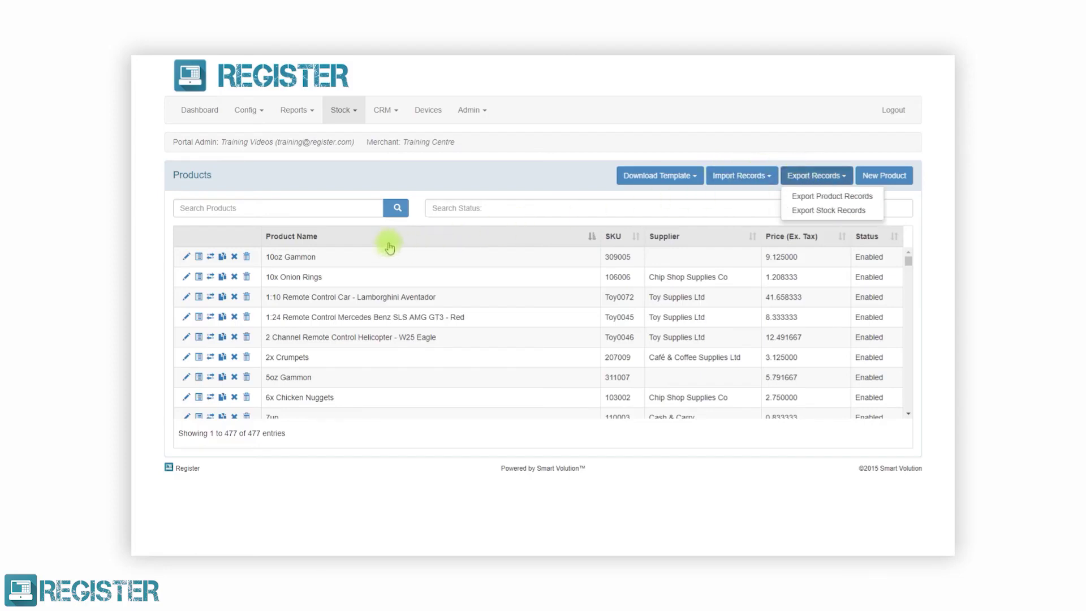
click(323, 213)
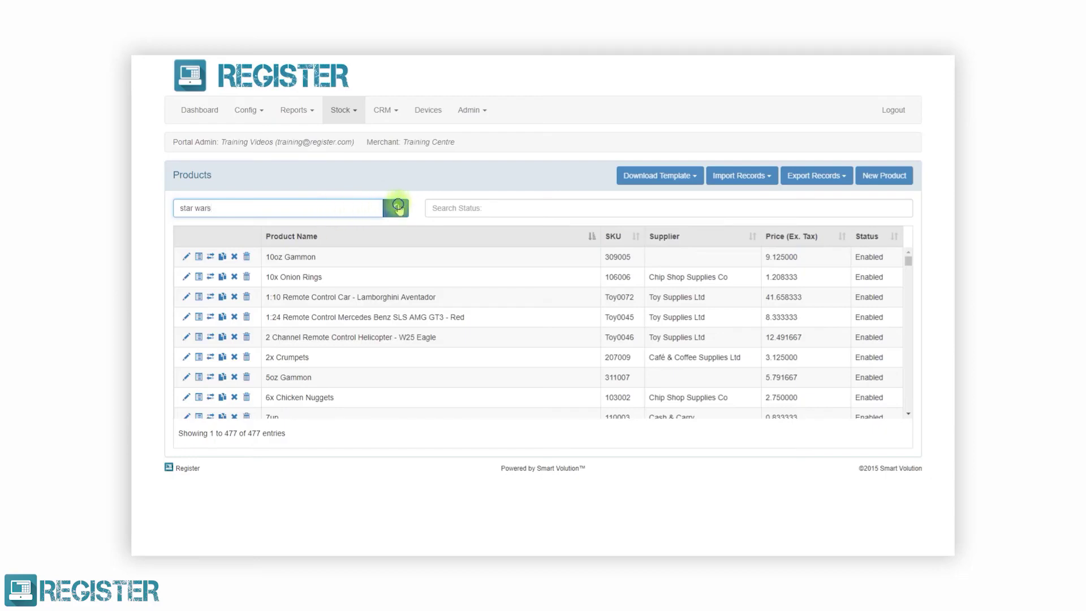
click(398, 207)
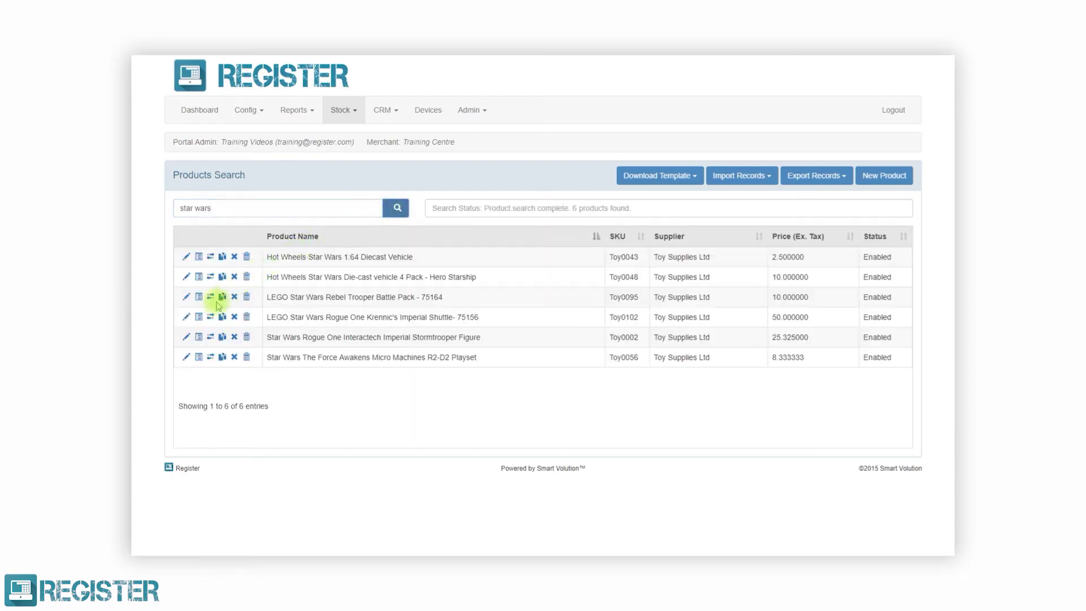
Set the Krennic's Imperial Shuttle's Price Including Tax to 55 and save it.
click(186, 317)
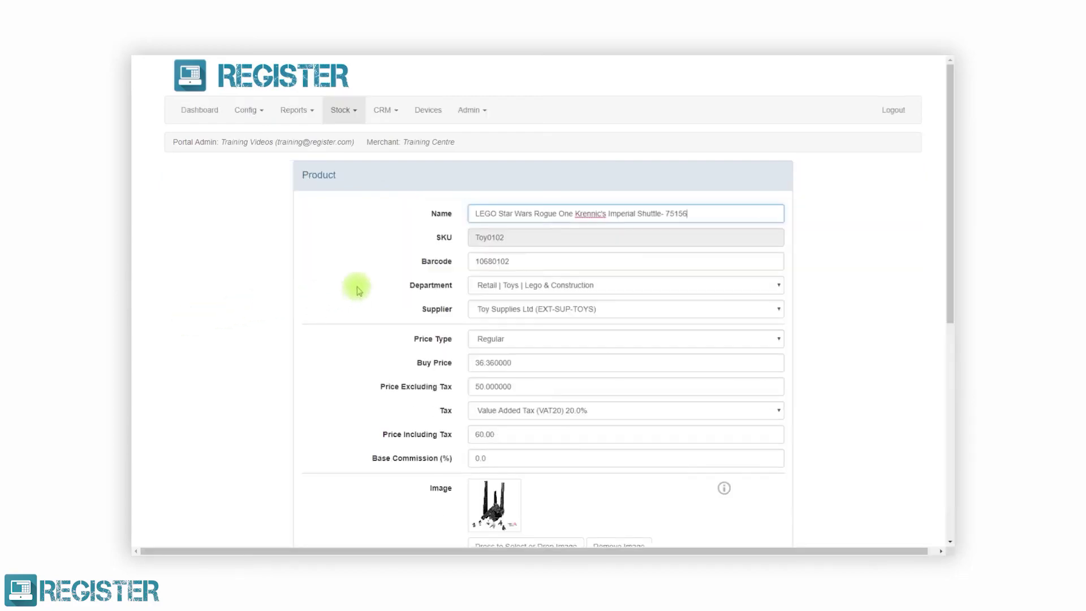
drag(950, 182, 875, 340)
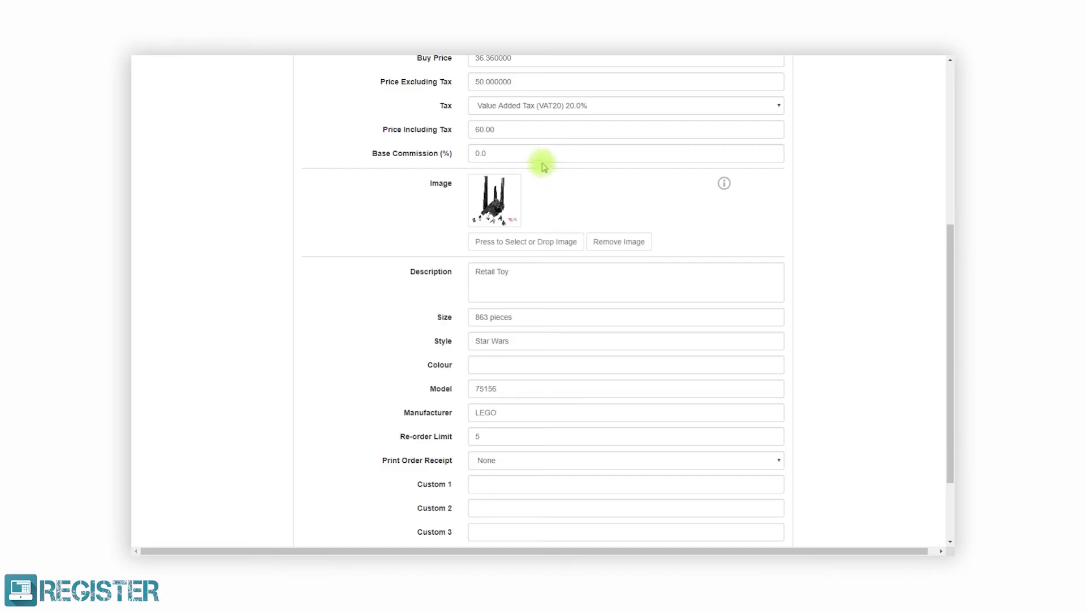
click(512, 130)
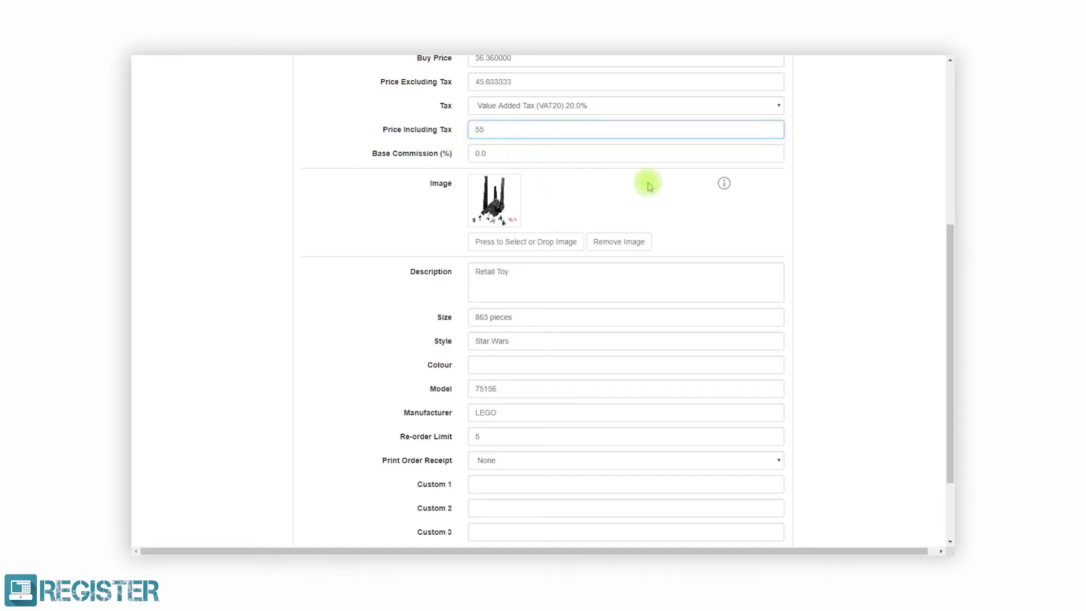
drag(949, 268, 892, 321)
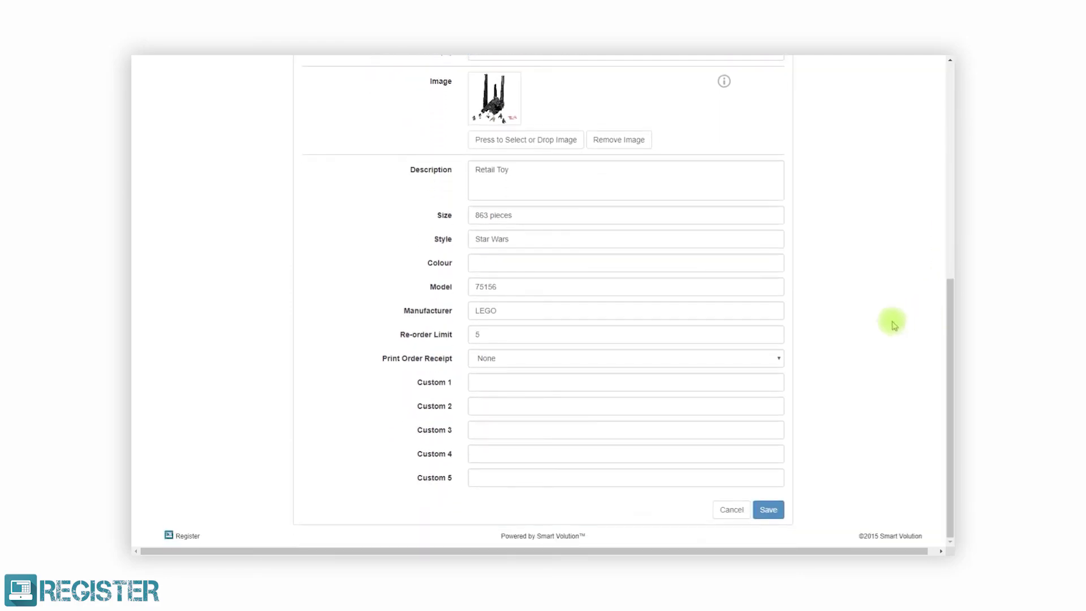
click(767, 510)
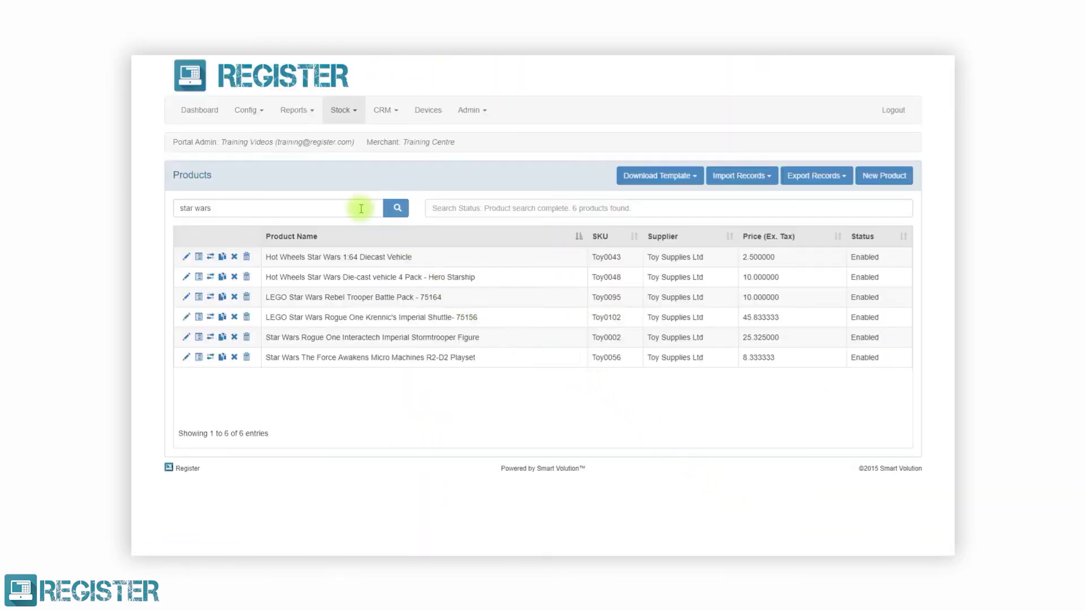
Search 'bea' in the Toys browser's product list, drag in Ty Beanie Boos Leona, and save.
click(257, 111)
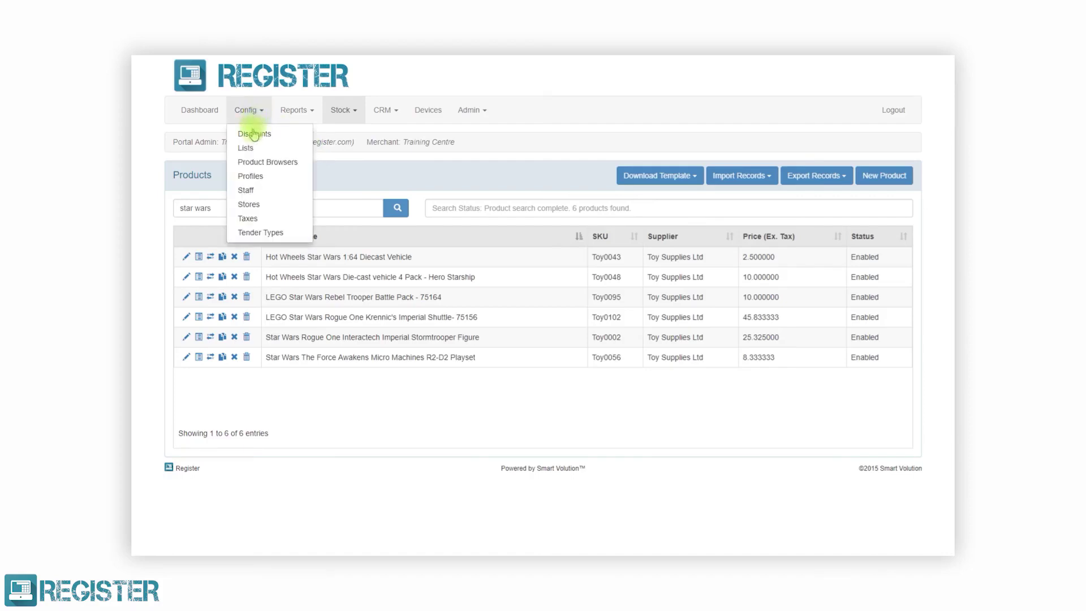
click(243, 162)
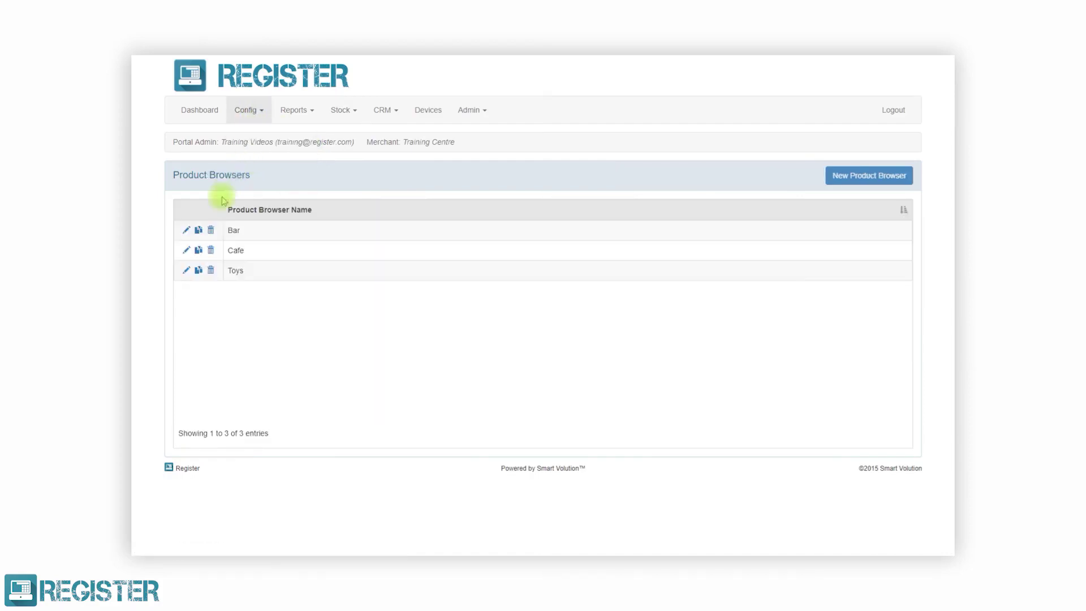
click(187, 270)
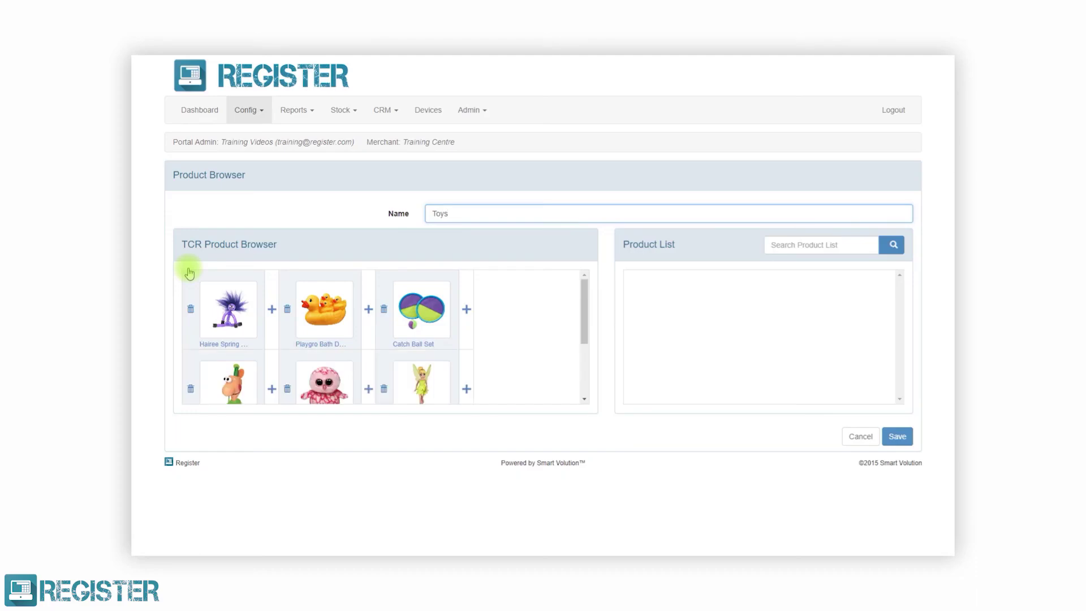
click(778, 247)
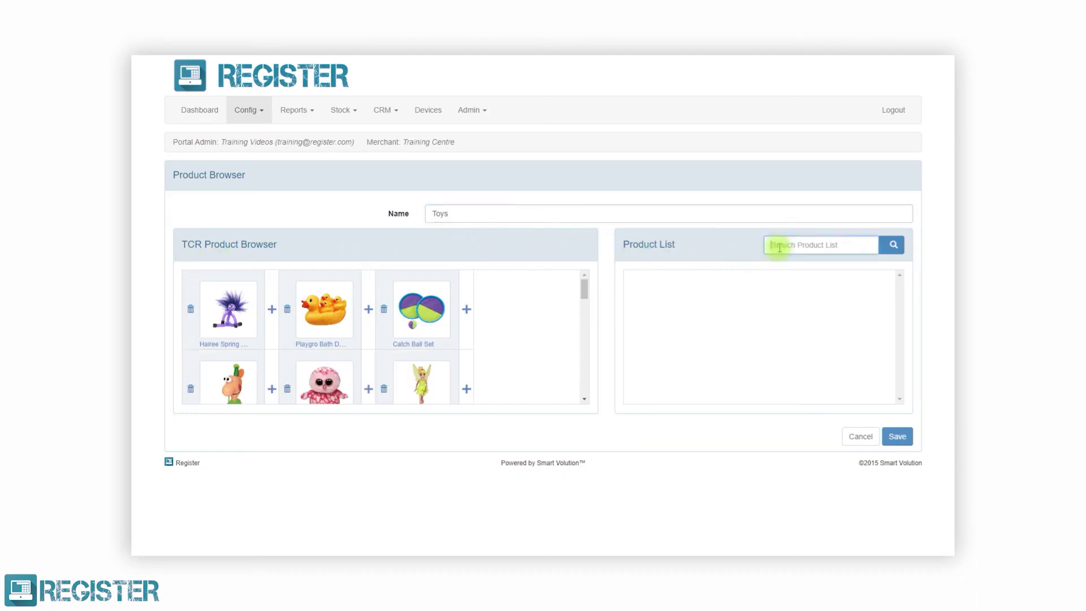
text(beanie)
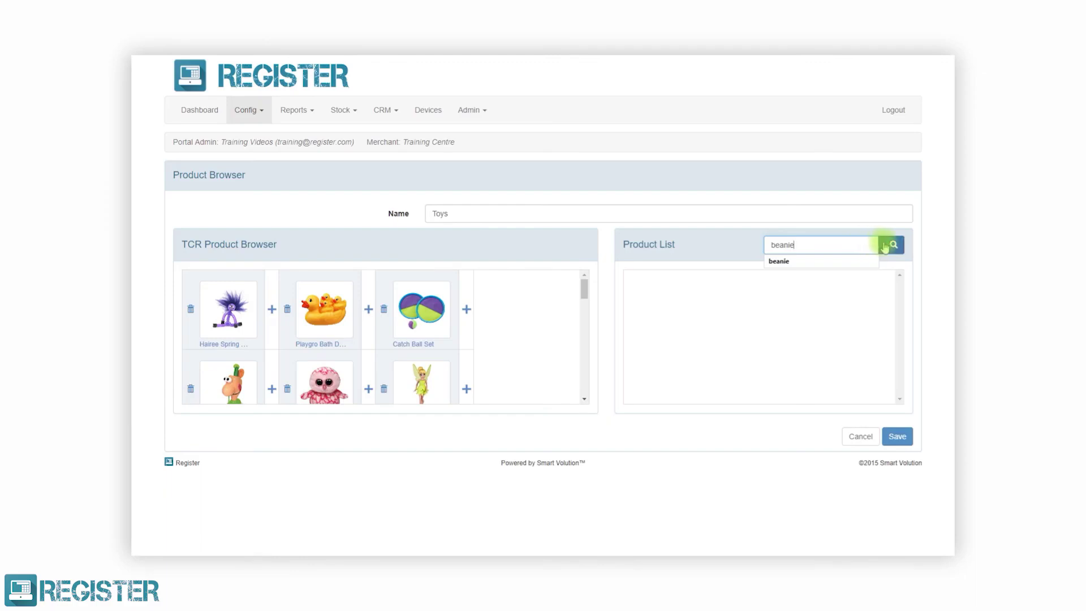
click(885, 247)
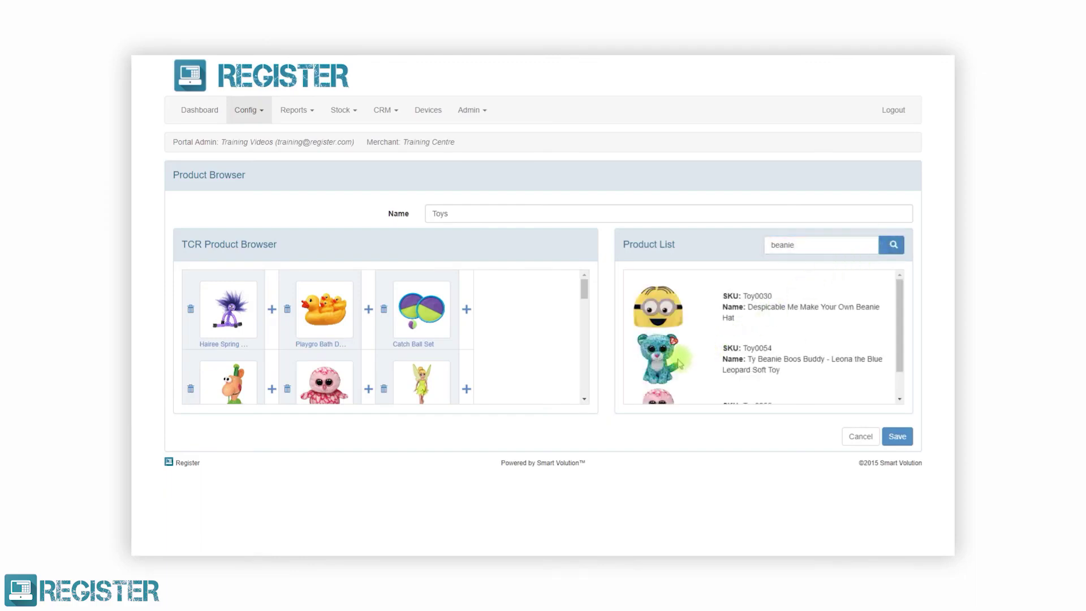
drag(674, 358, 372, 310)
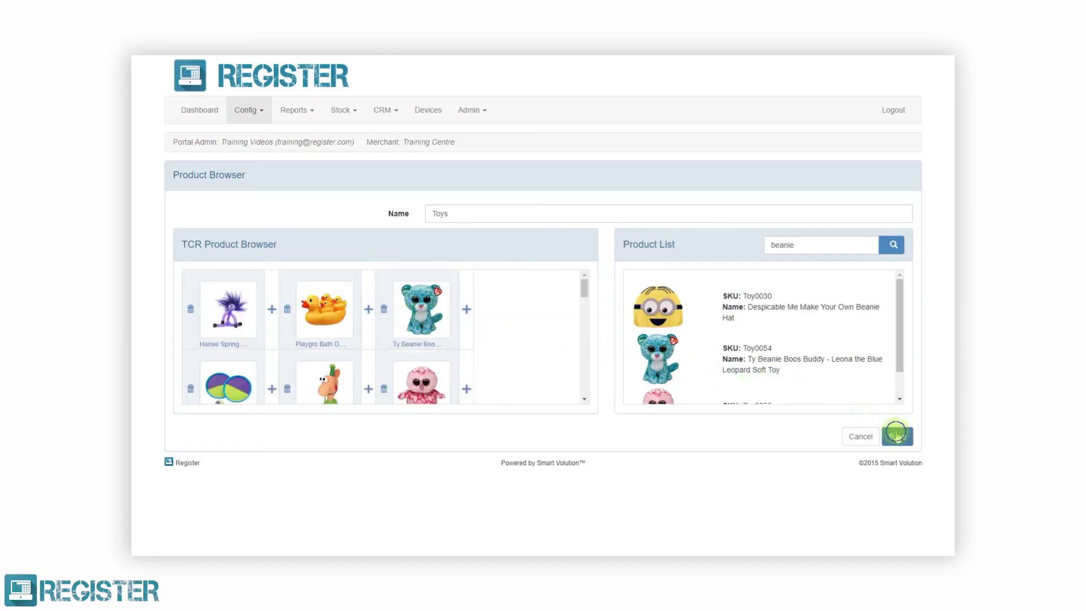
click(897, 436)
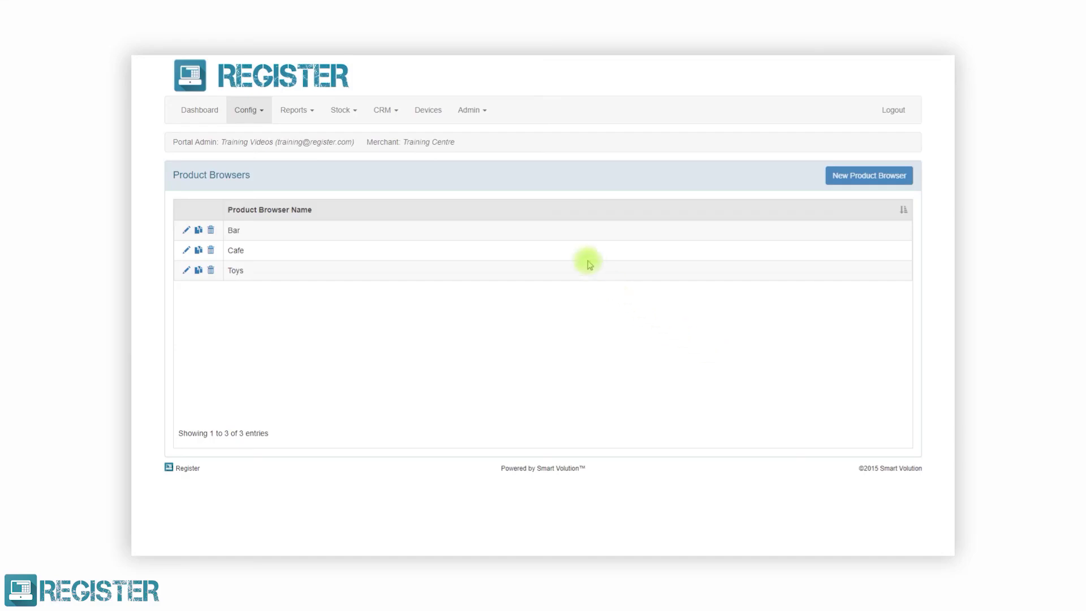
click(391, 113)
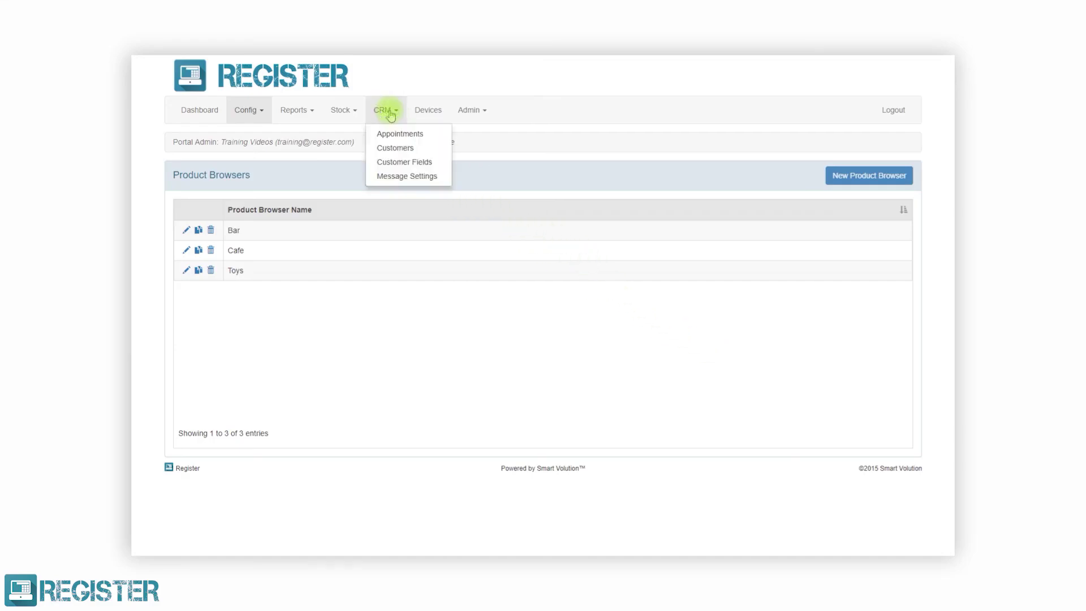
Edit a customer from CRM > Customers, set Play Club Member to Yes, and save.
click(379, 148)
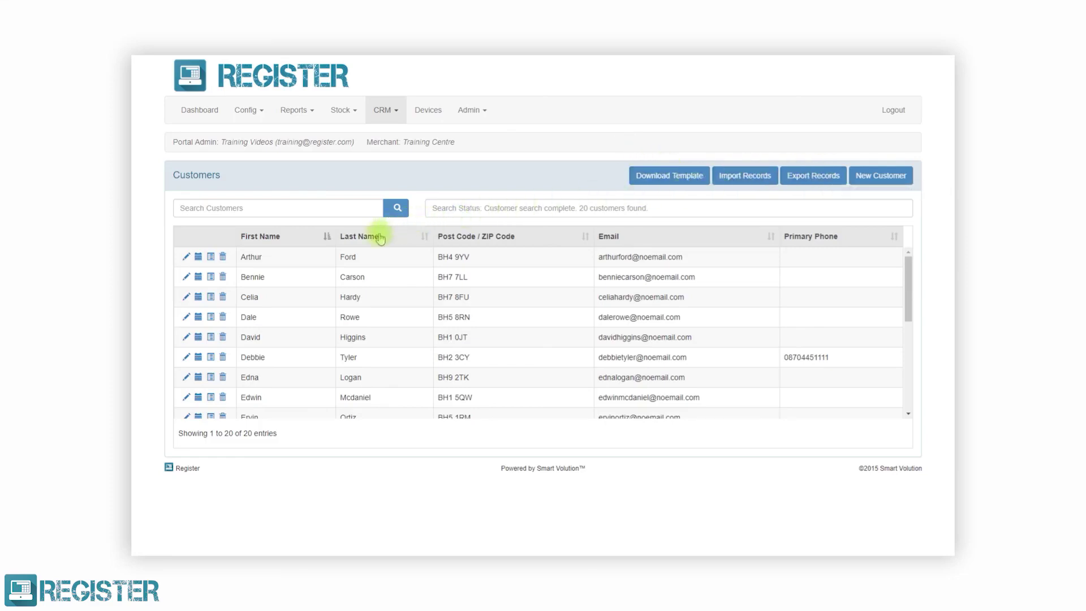
click(187, 358)
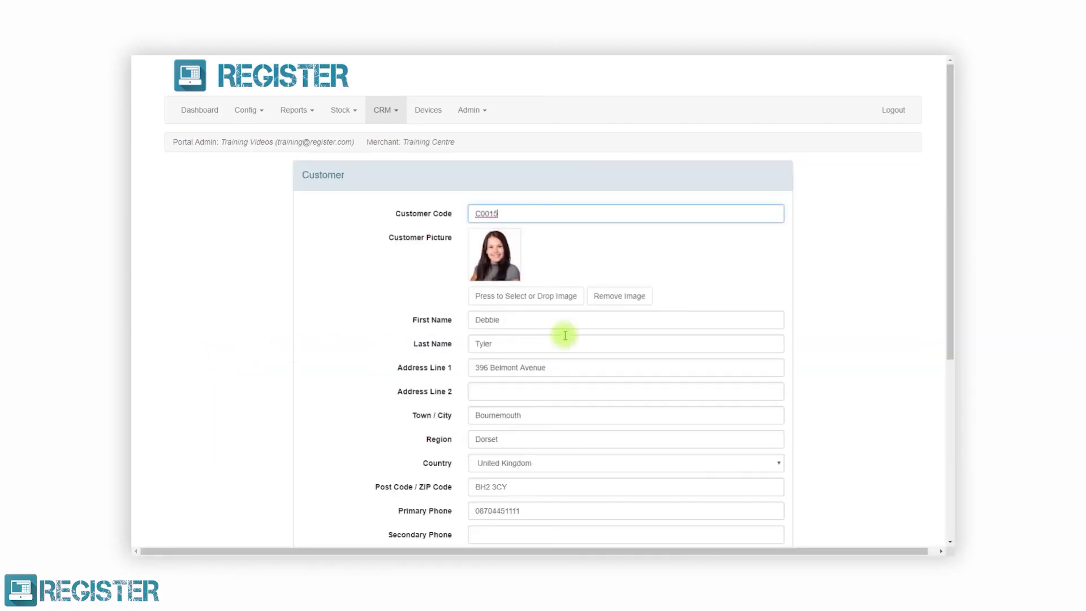
scroll(936, 258, down, 5)
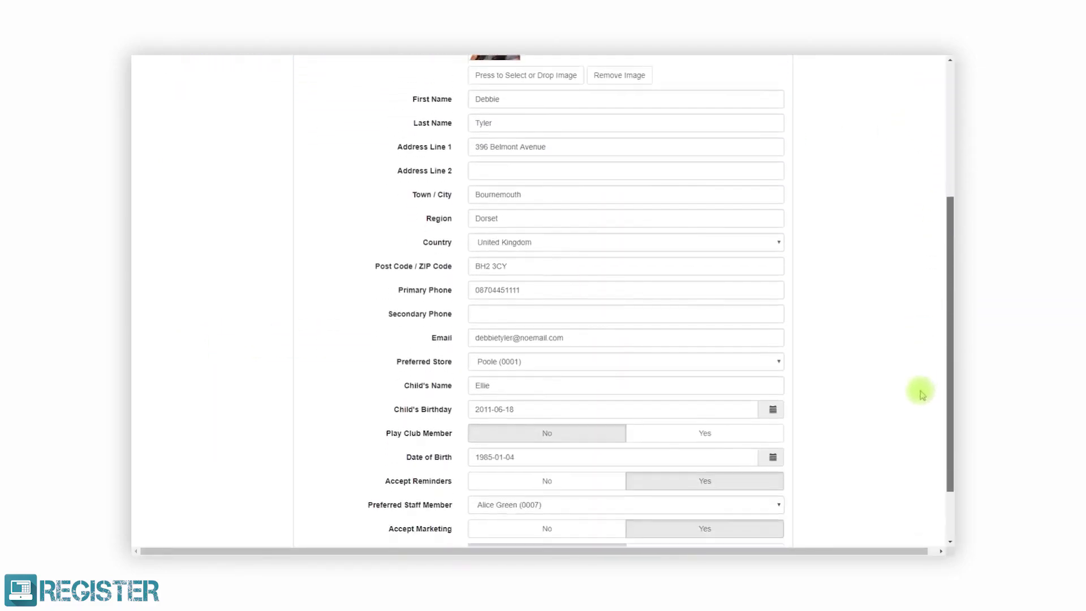
click(701, 359)
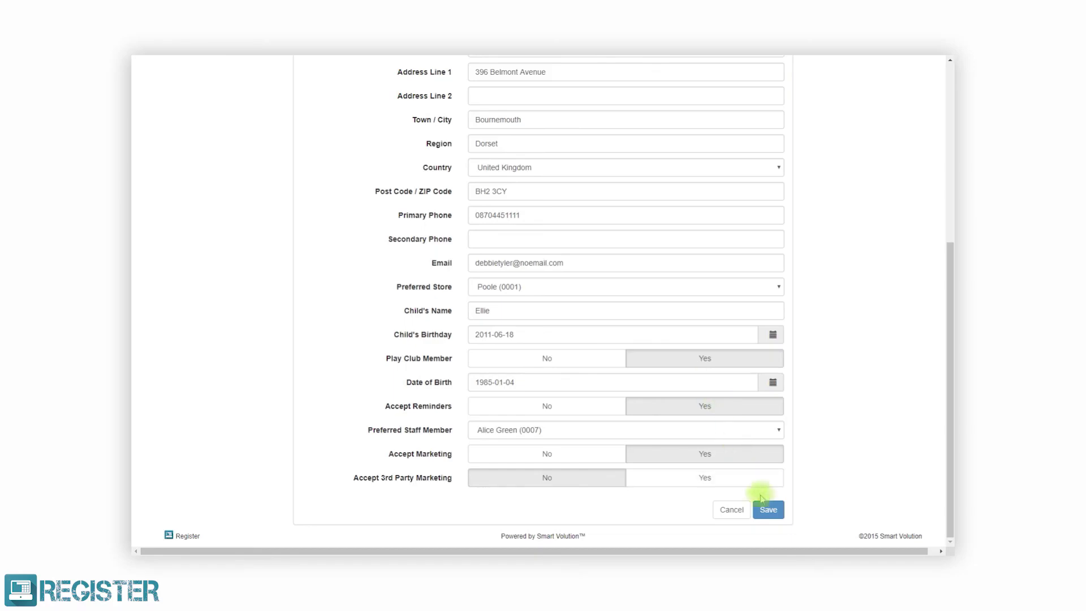
click(769, 511)
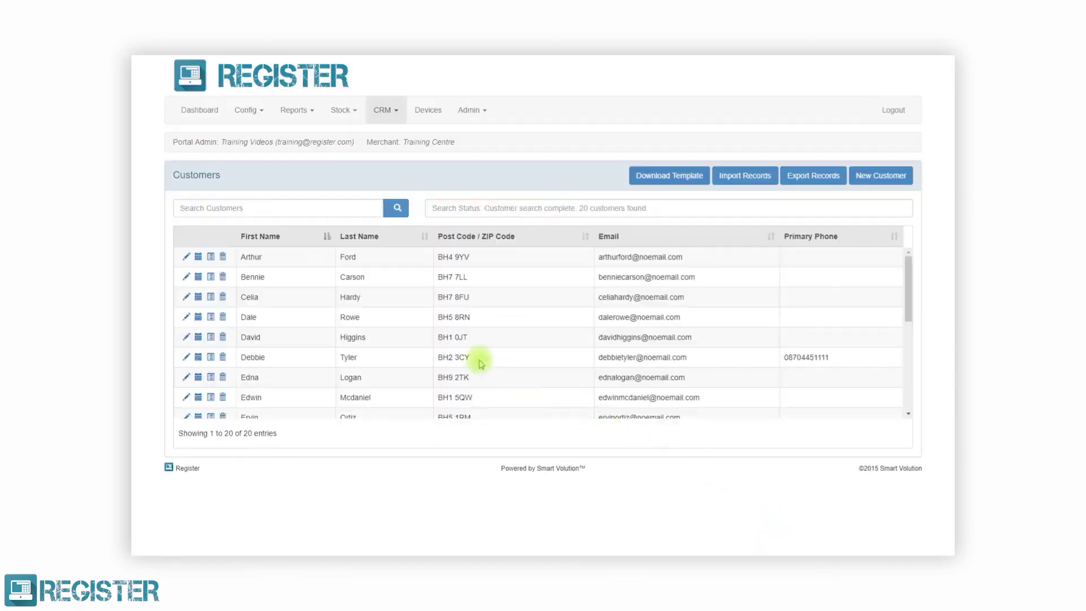
click(216, 117)
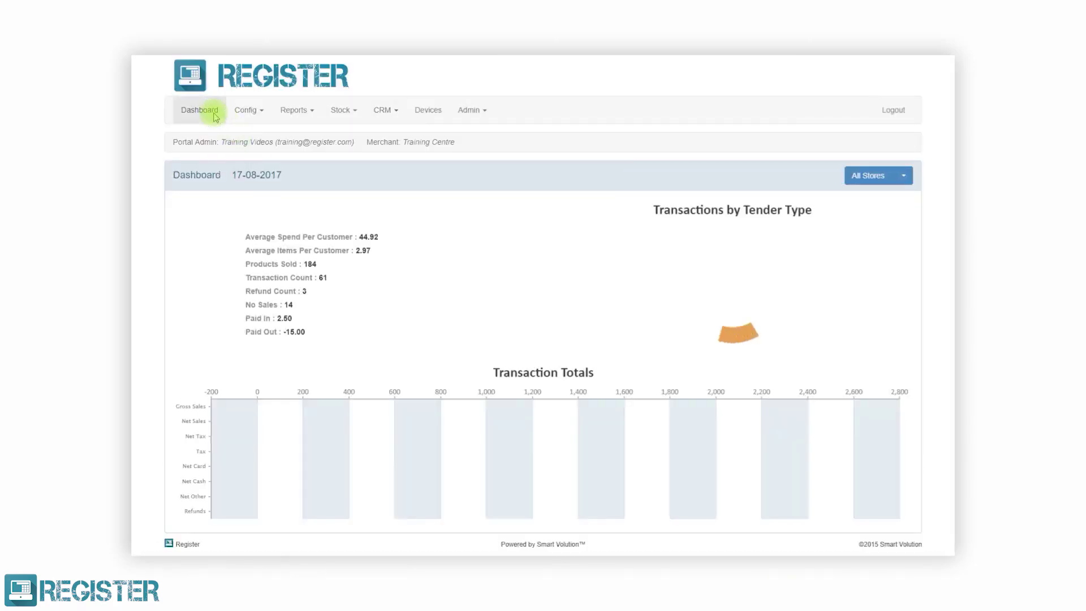